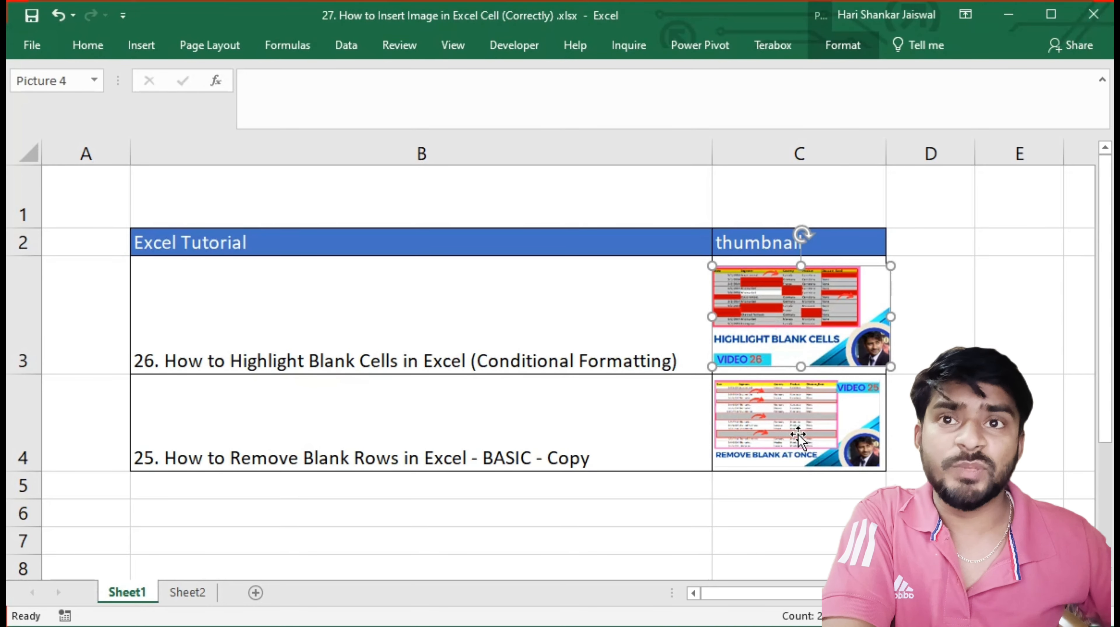
On Sheet2, insert the picture 26.png from the Downloads folder with cell C3 selected
left_click(187, 593)
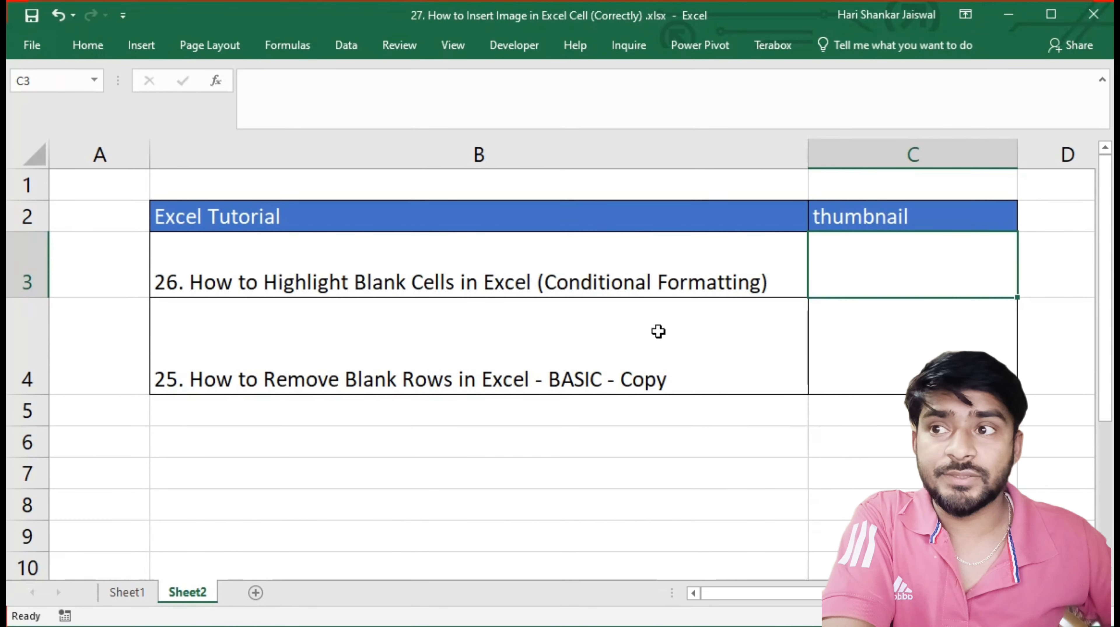
left_click(634, 346)
left_click(816, 264)
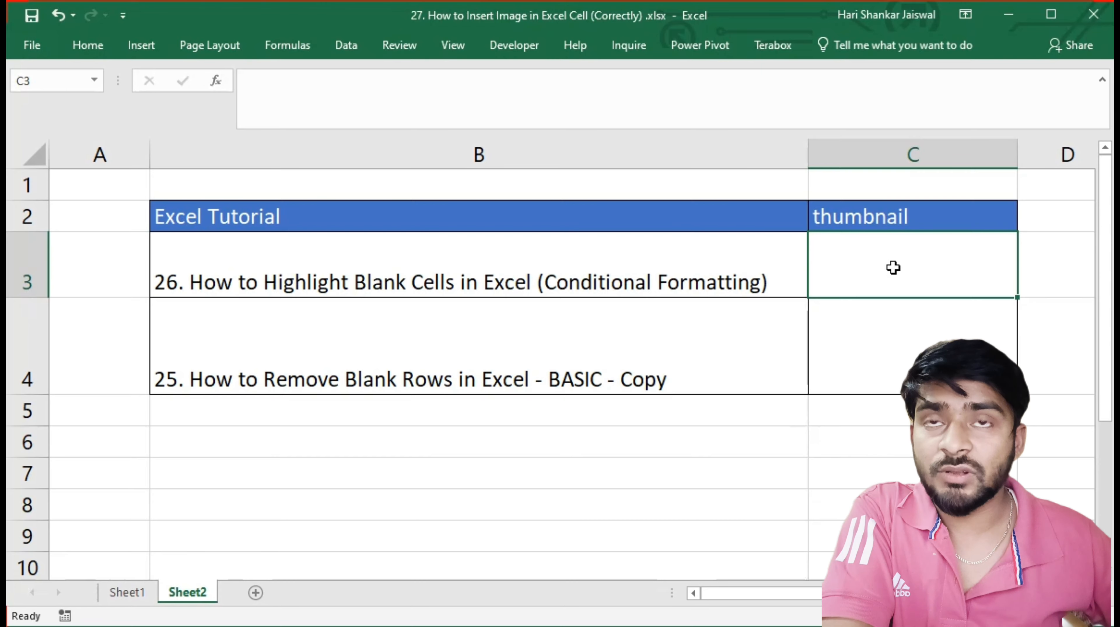
left_click(141, 46)
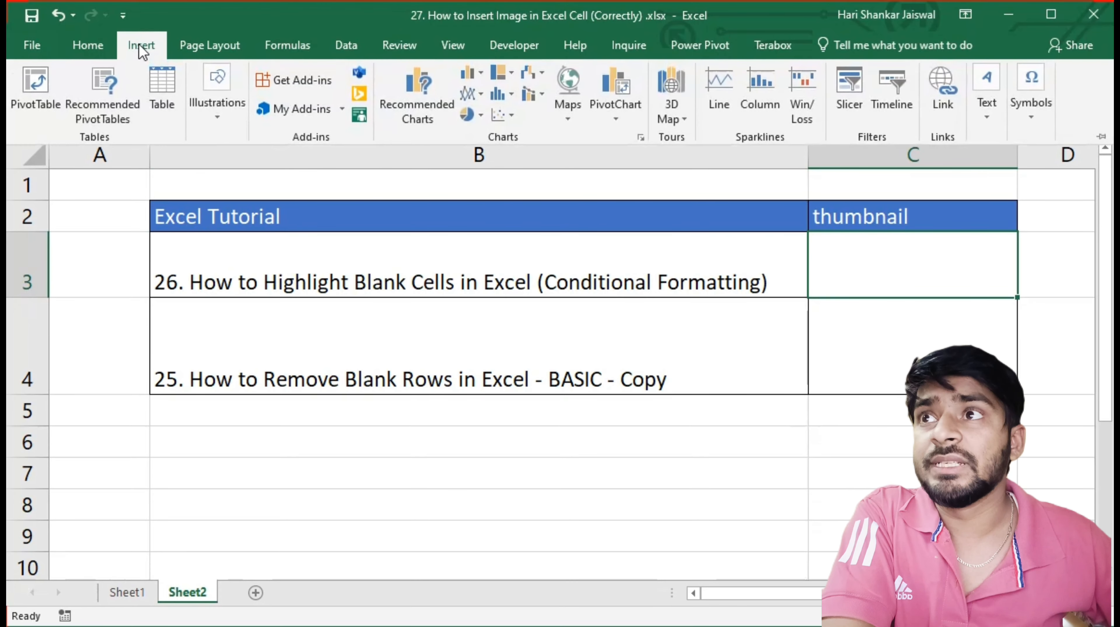
left_click(213, 117)
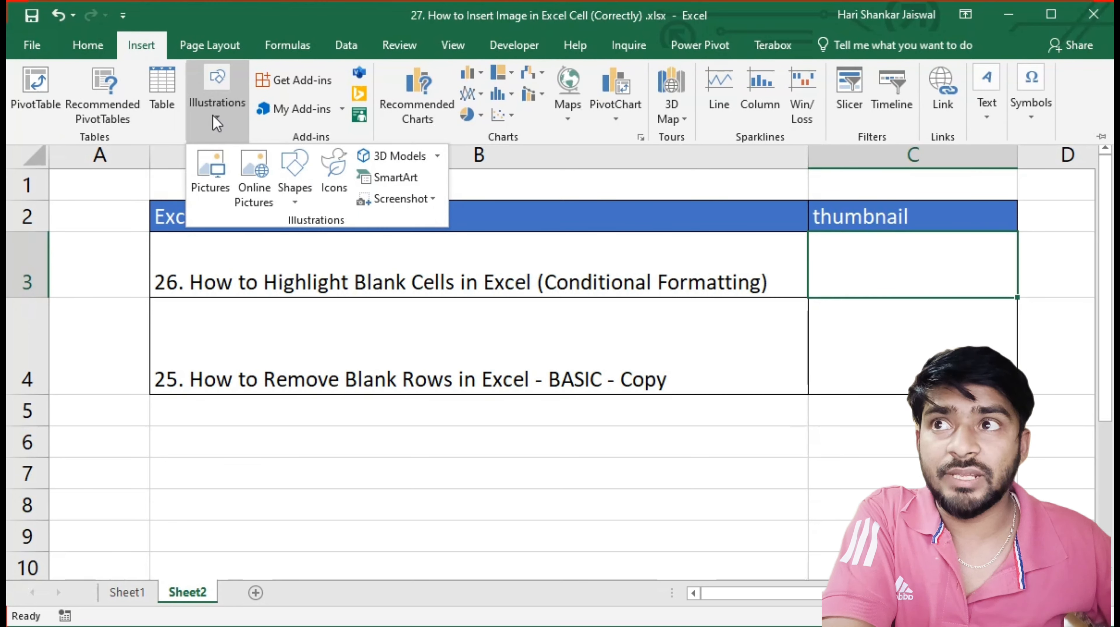
left_click(213, 195)
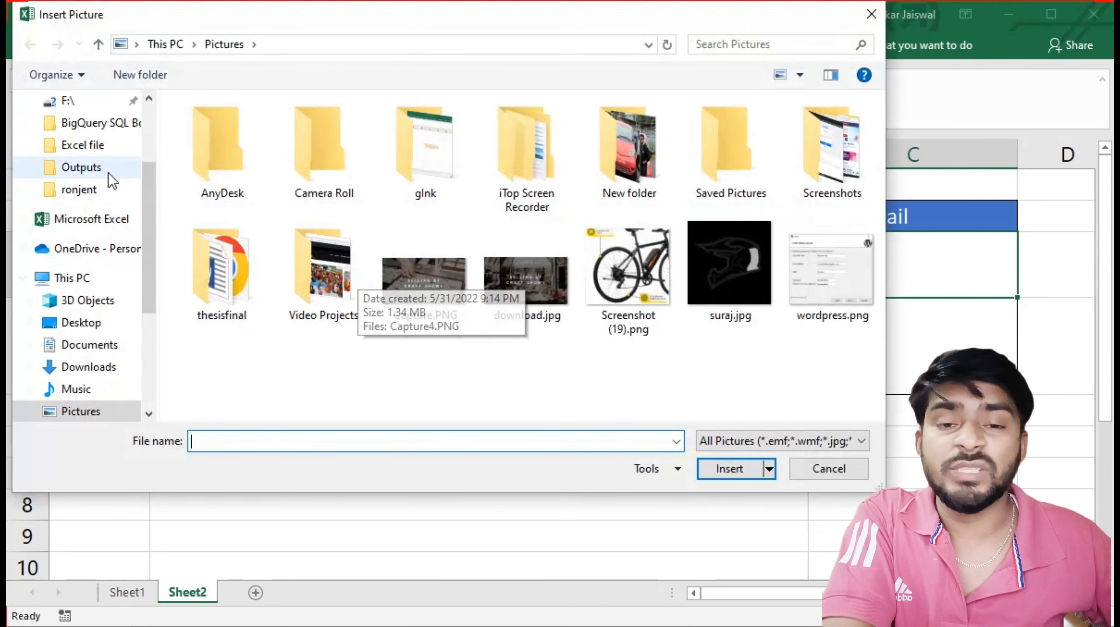
left_click_drag(147, 220, 156, 127)
left_click(103, 164)
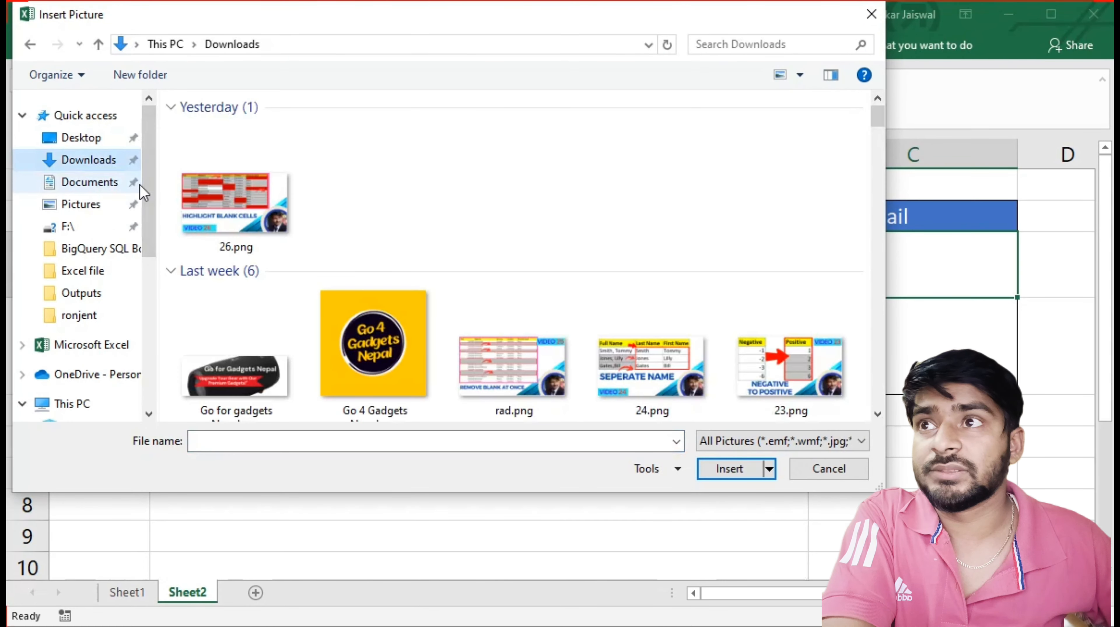
left_click(237, 226)
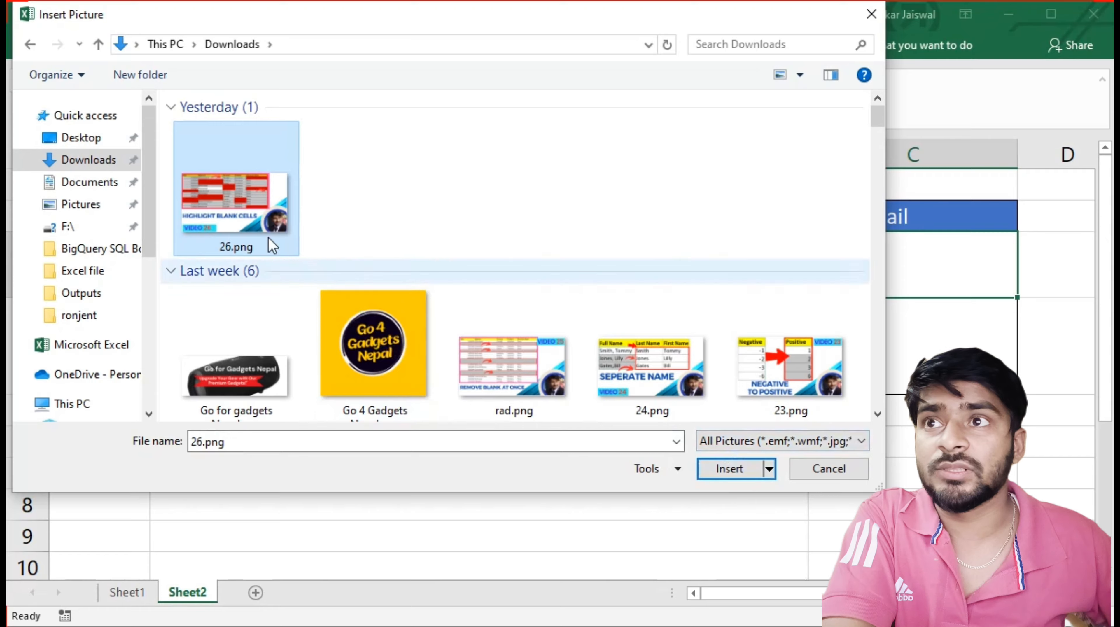
left_click(735, 468)
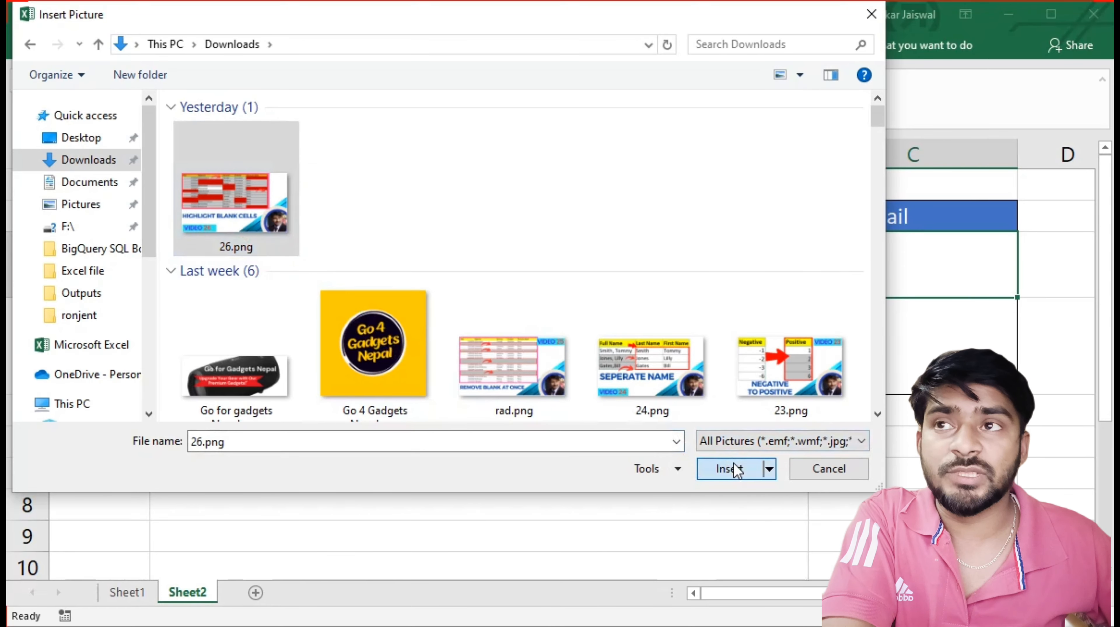
Shrink the inserted picture to about the width of column C and move it over cell C3
left_click_drag(970, 307, 445, 245)
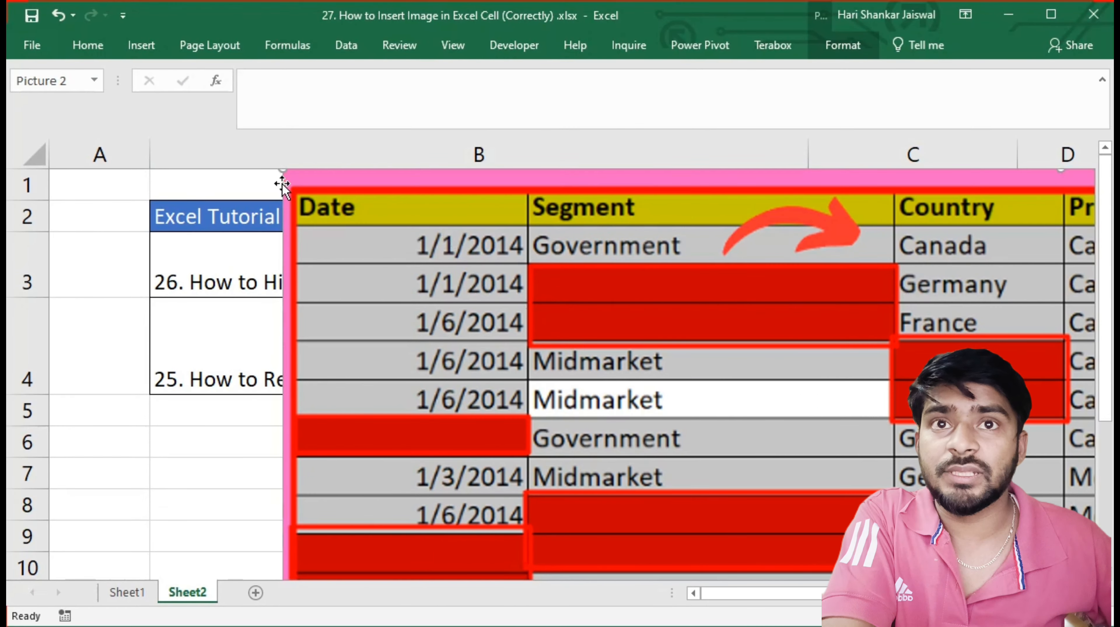
left_click_drag(284, 178, 395, 205)
left_click_drag(297, 178, 817, 465)
left_click_drag(915, 516, 582, 281)
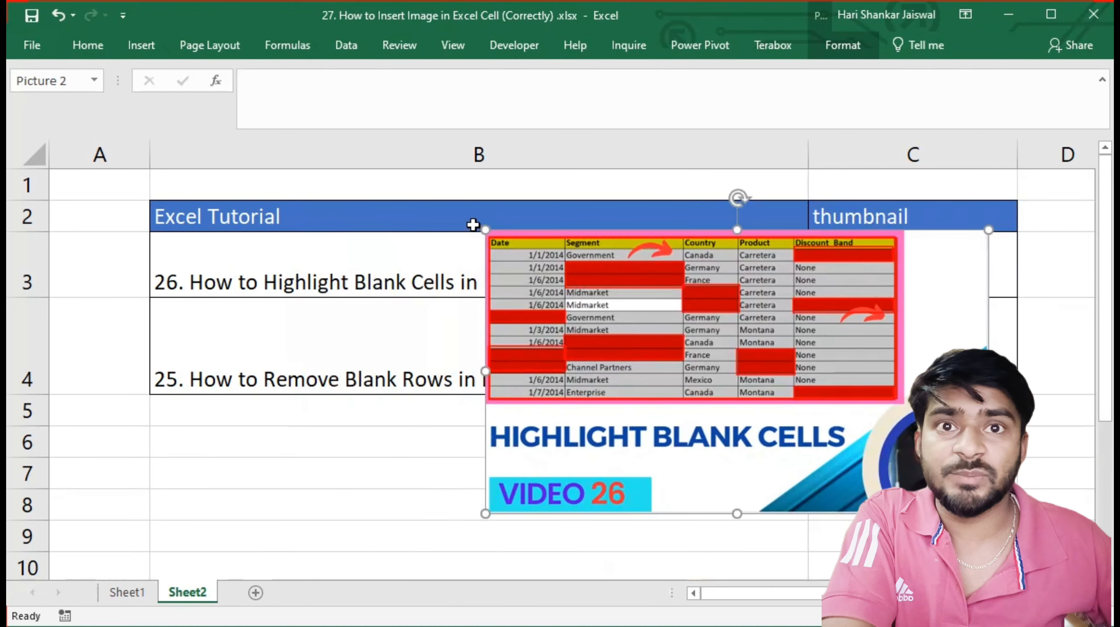
left_click_drag(473, 224, 768, 383)
left_click_drag(856, 440, 876, 263)
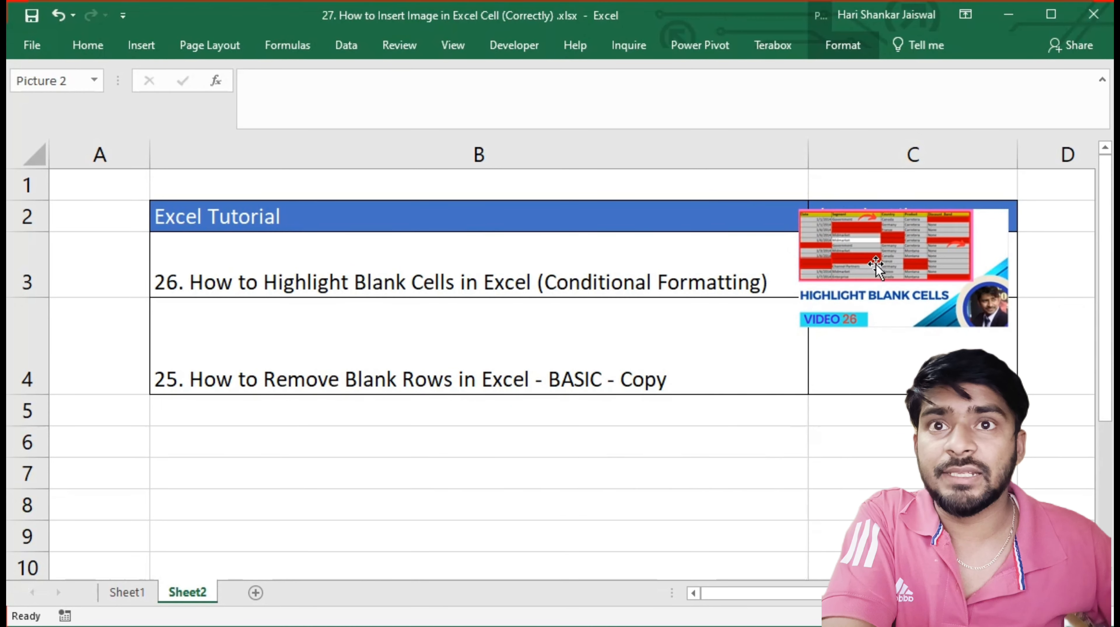
Fit the picture inside cell C3 by shrinking and repositioning it, making row 3 taller and narrowing column C
left_click_drag(799, 210, 858, 238)
left_click_drag(900, 294, 854, 279)
left_click_drag(42, 297, 43, 326)
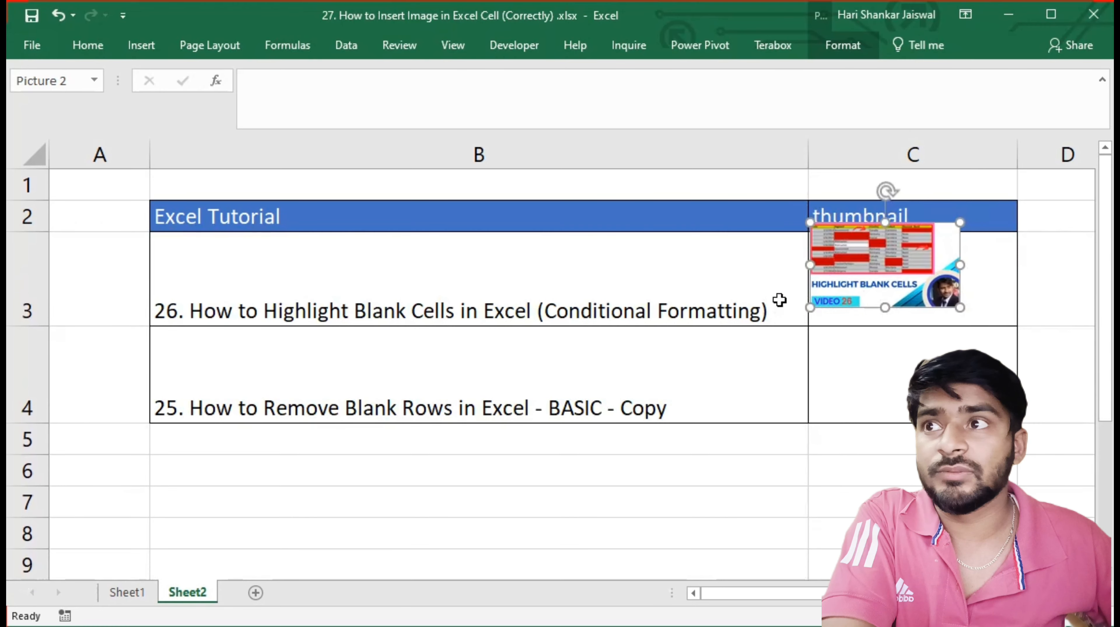
left_click_drag(845, 267, 846, 281)
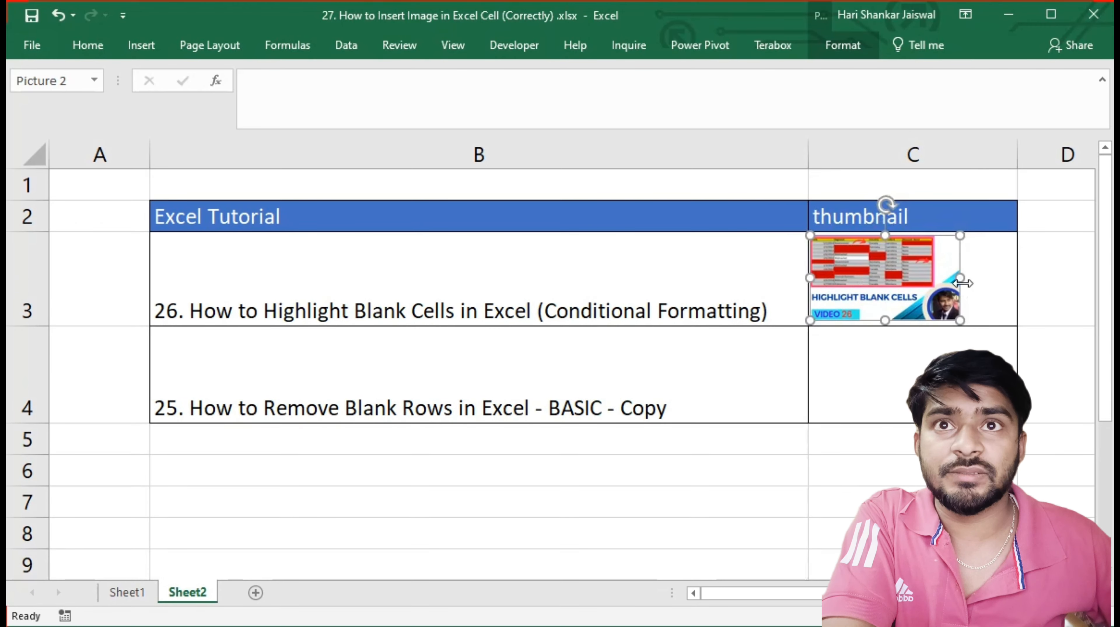
left_click_drag(1017, 156, 963, 156)
Insert the picture 21.png from the Downloads folder with cell C4 selected
left_click(919, 374)
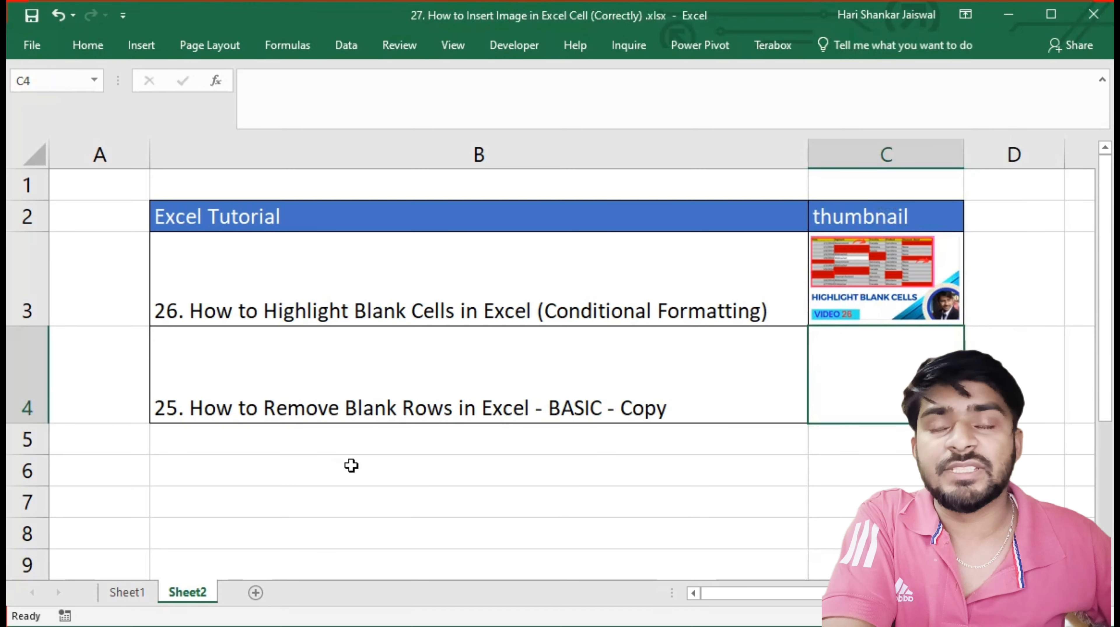
left_click(142, 45)
left_click(217, 100)
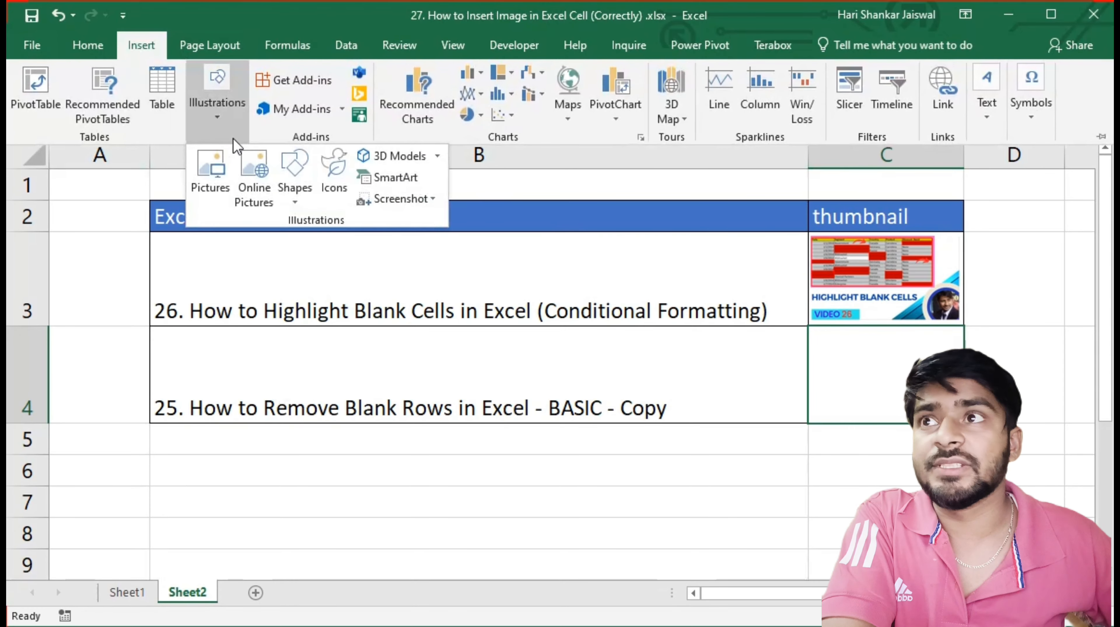
left_click(210, 175)
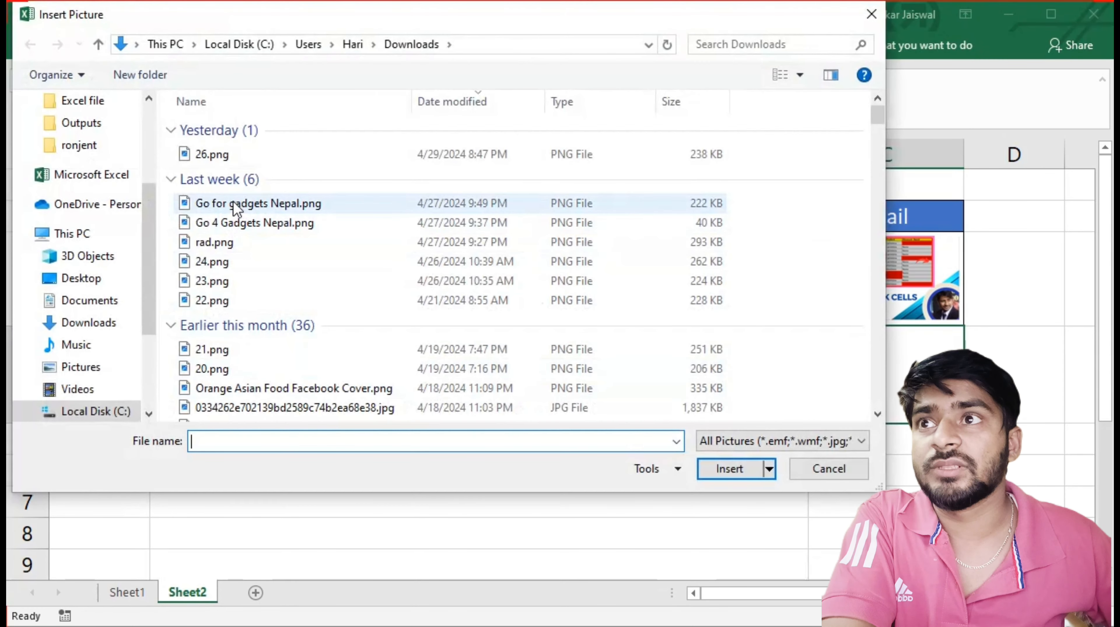
left_click(226, 350)
left_click(729, 468)
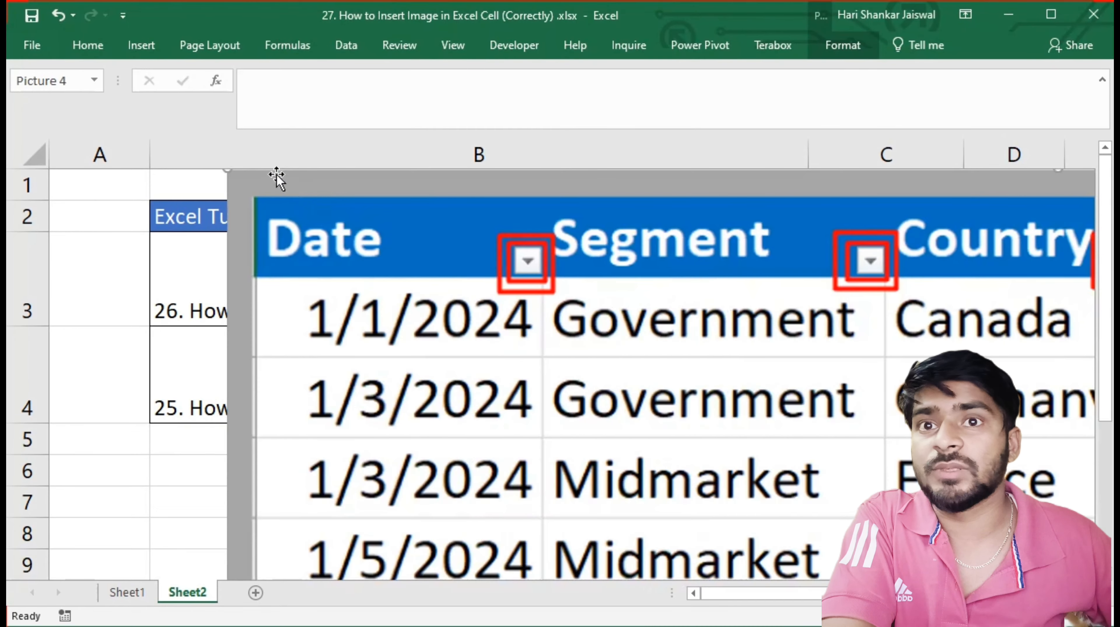
Shrink the second picture and position it so that it fits inside cell C4
left_click_drag(228, 170, 873, 375)
left_click_drag(881, 382, 379, 284)
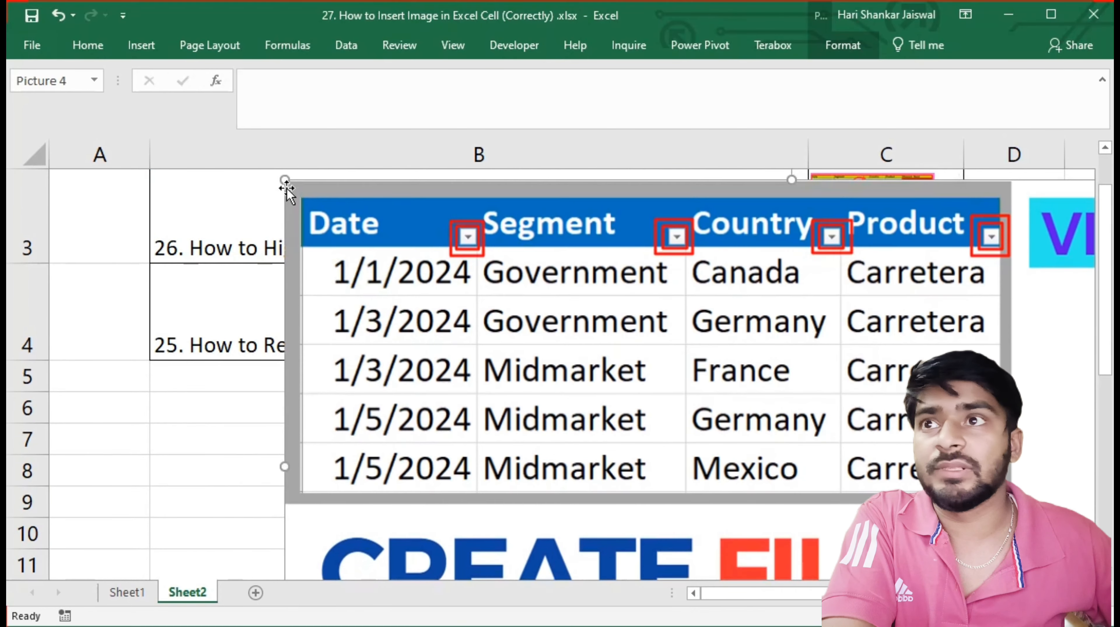
left_click_drag(288, 191, 206, 241)
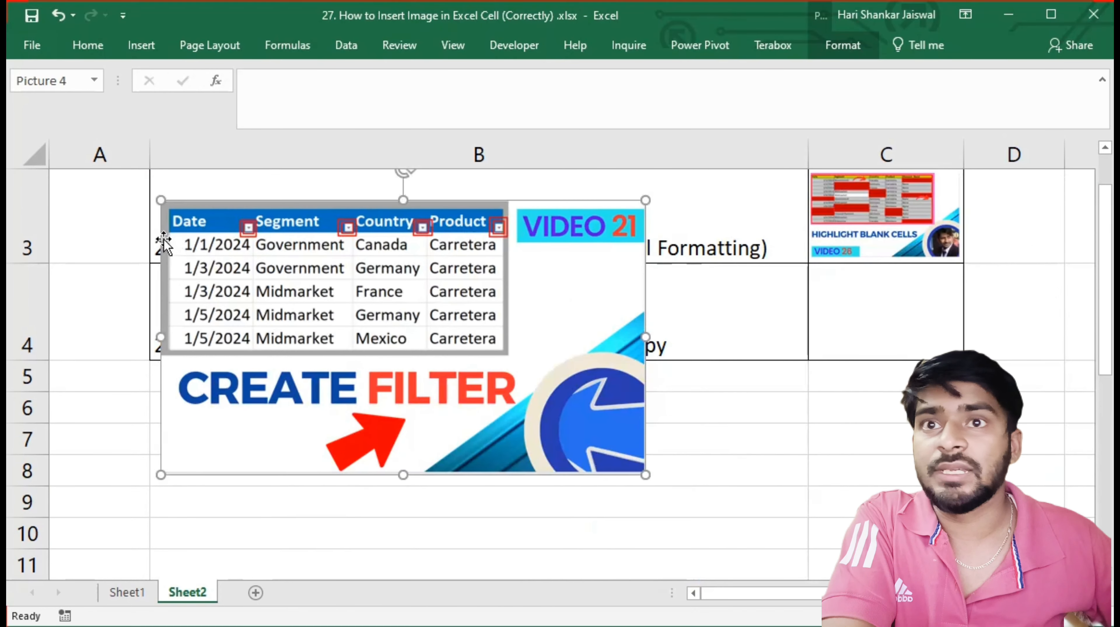
left_click_drag(160, 202, 871, 294)
left_click(737, 388)
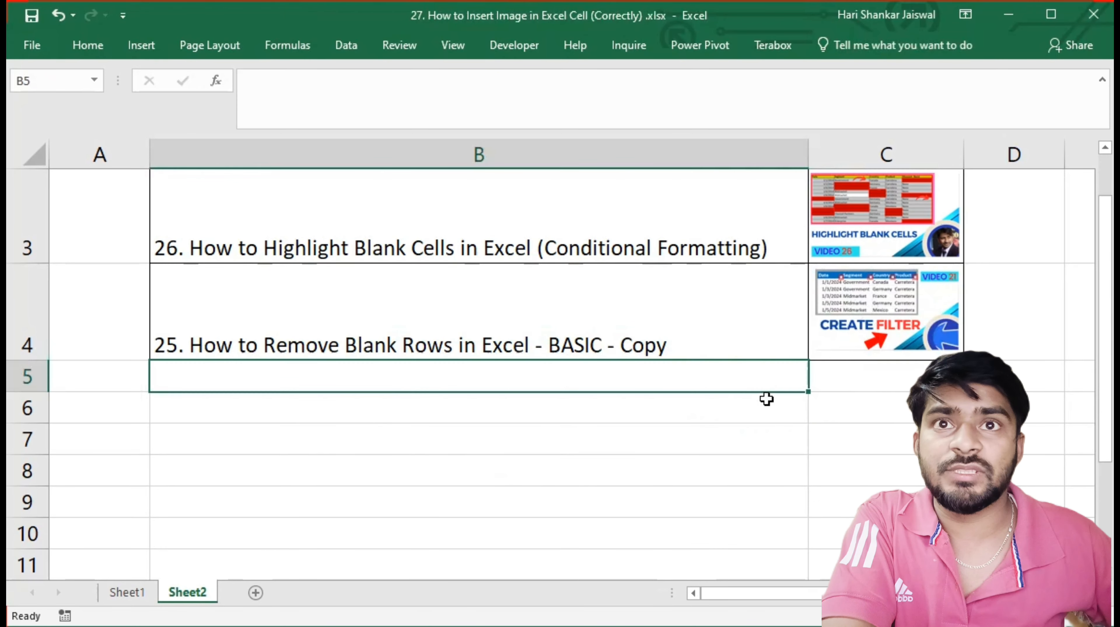
left_click_drag(1099, 376, 1099, 333)
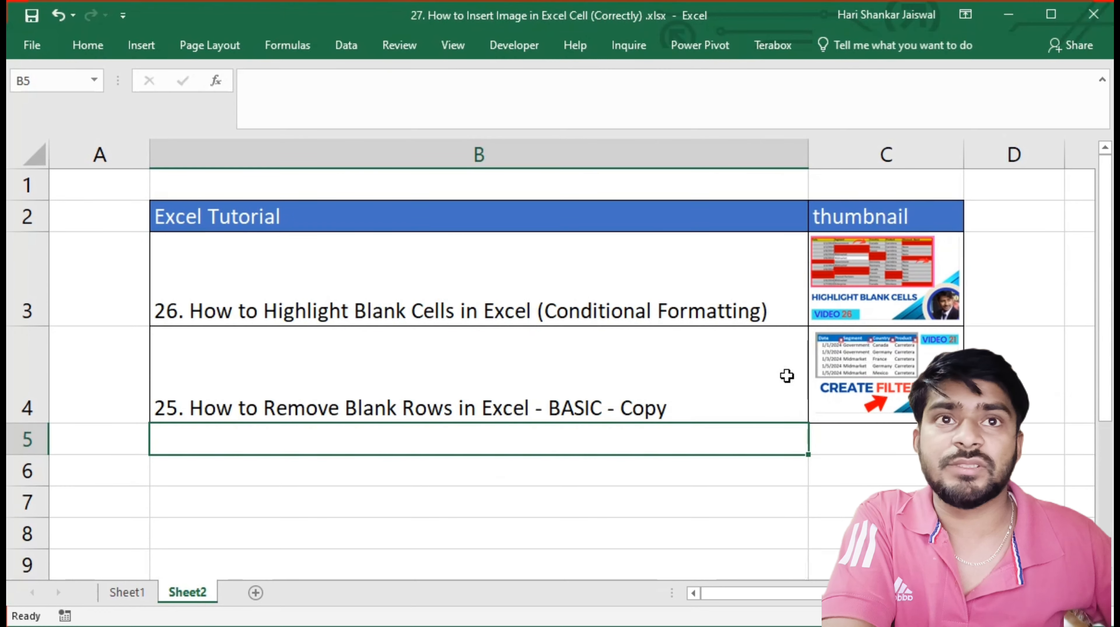
Hide row 4 to test how its picture behaves
left_click(27, 373)
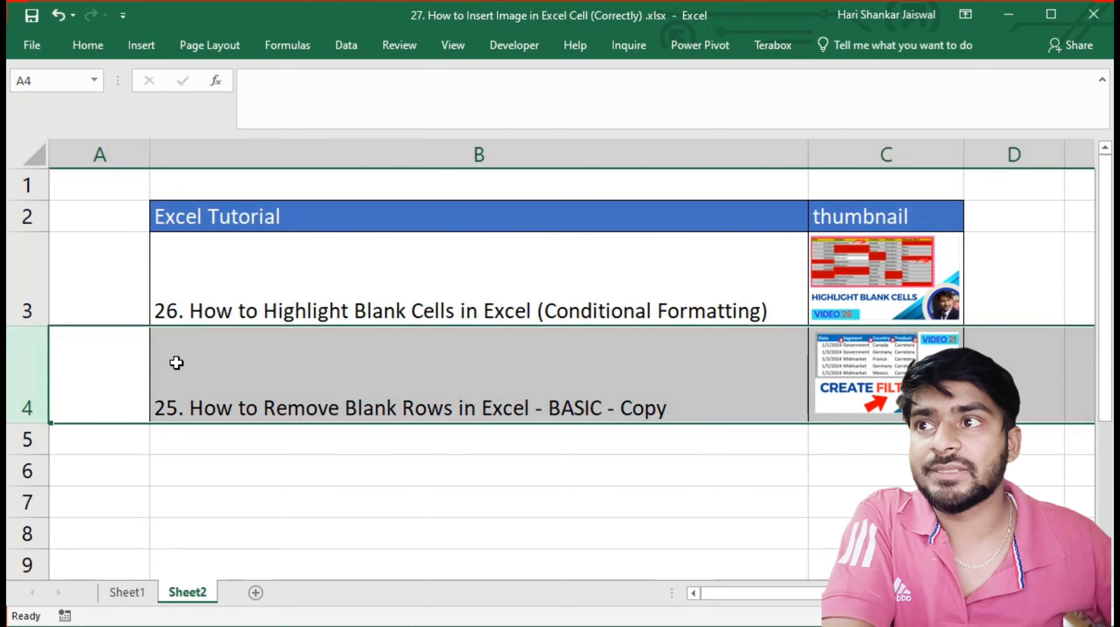
right_click(24, 367)
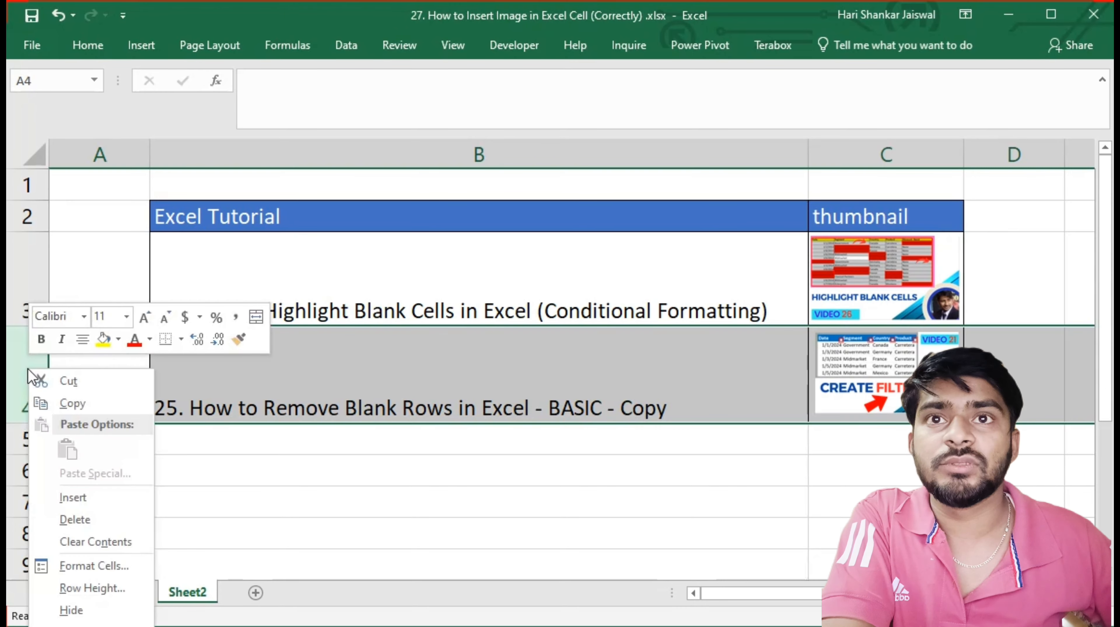
left_click(72, 610)
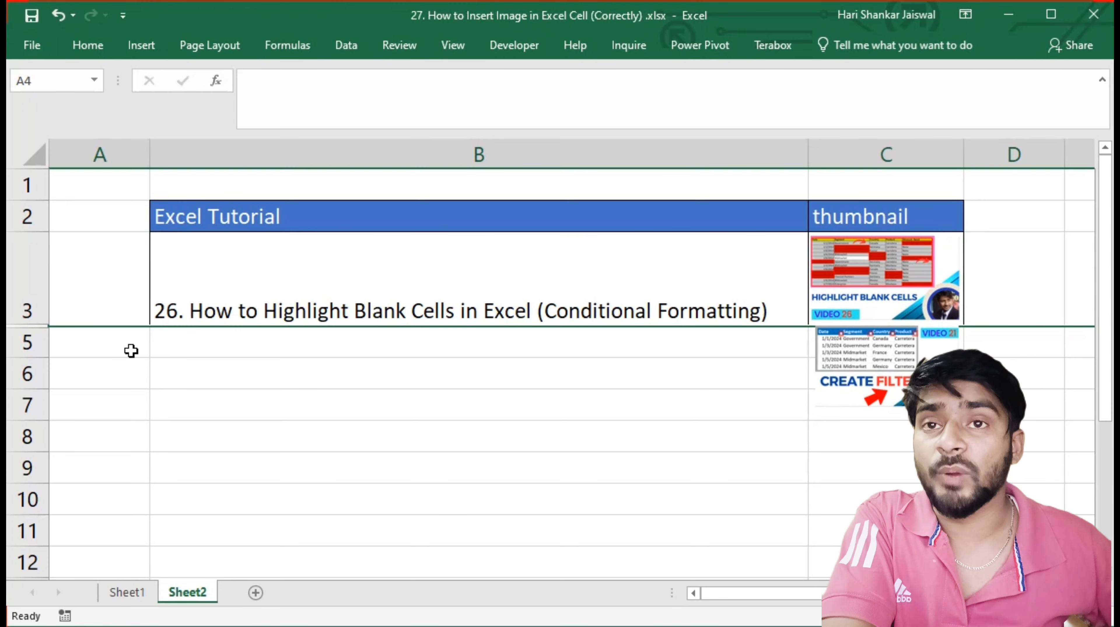
Unhide row 4 between rows 3 and 5
left_click(28, 318)
left_click_drag(27, 318, 28, 343)
right_click(27, 345)
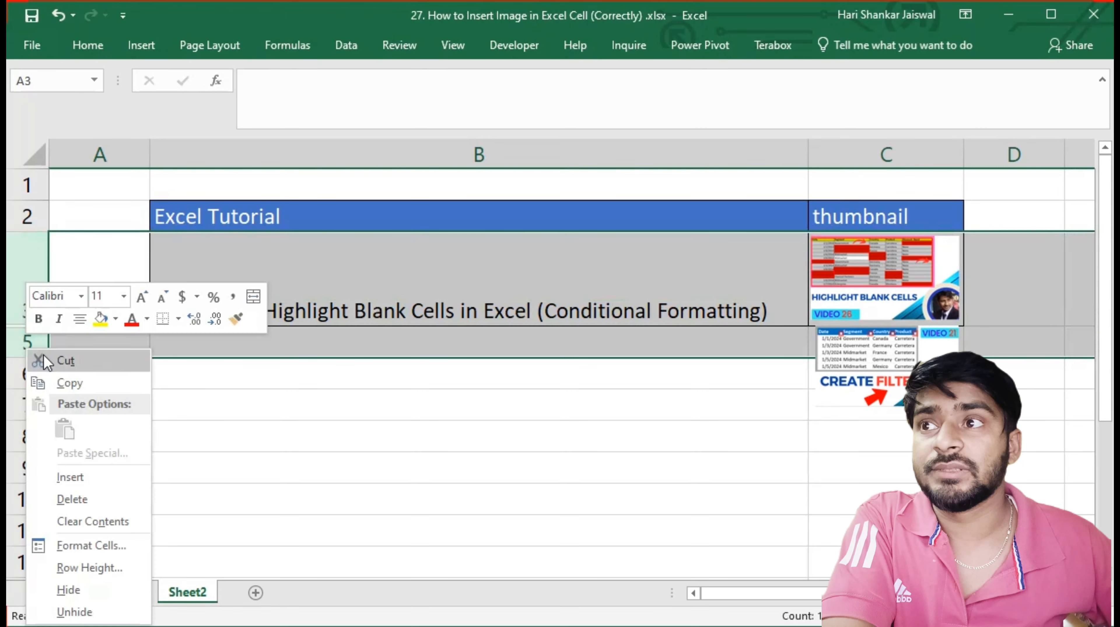
left_click(75, 612)
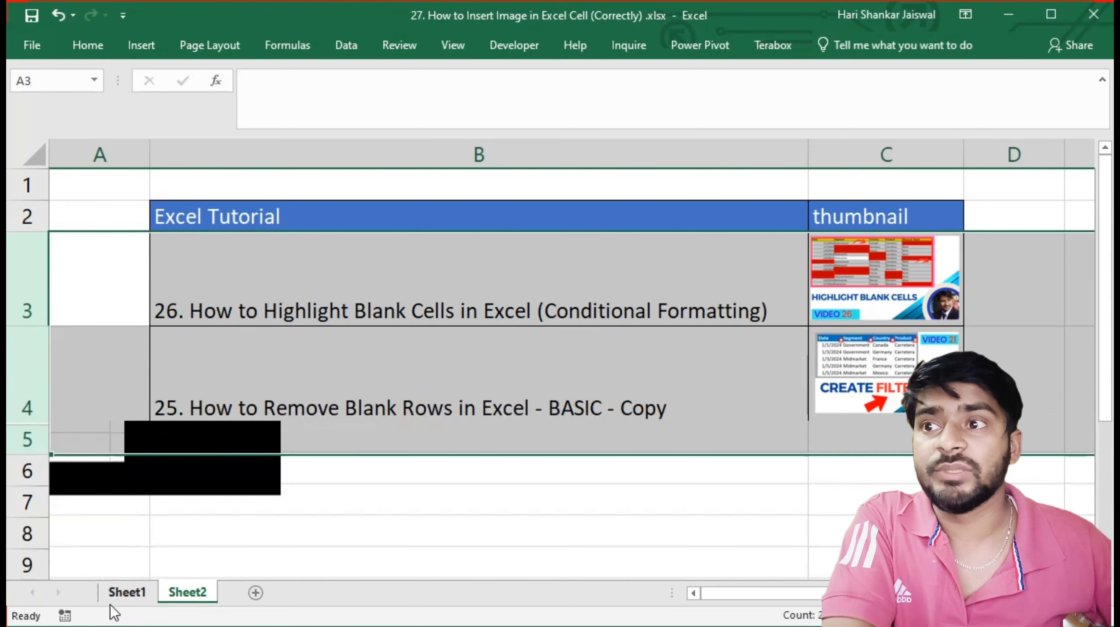
Set the picture in cell C3 to "Move and size with cells" in its format properties
left_click(884, 377)
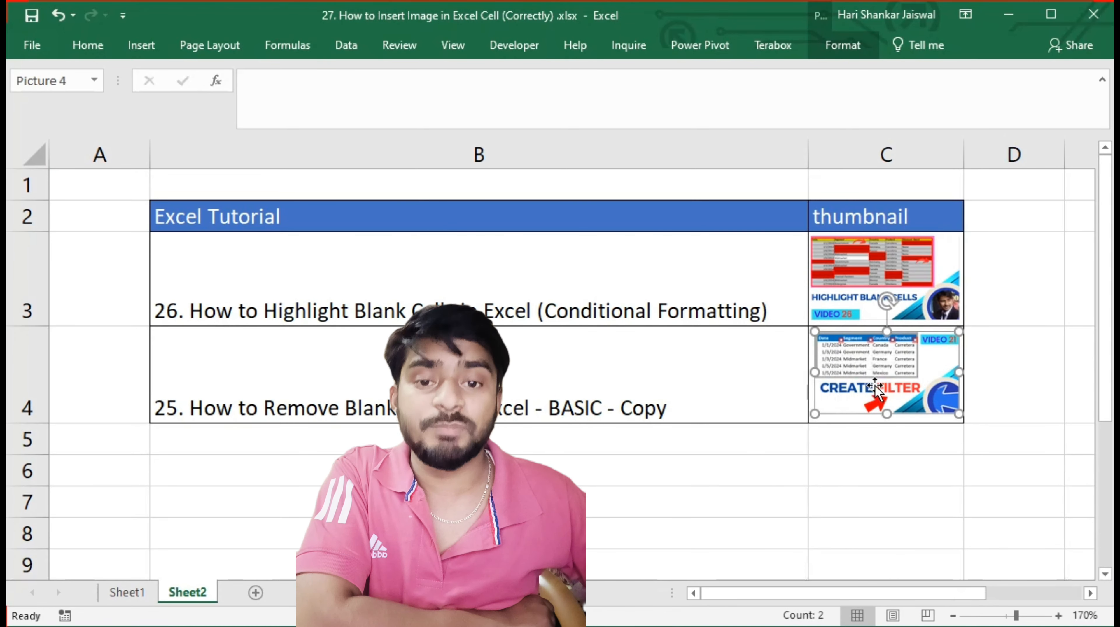
right_click(880, 378)
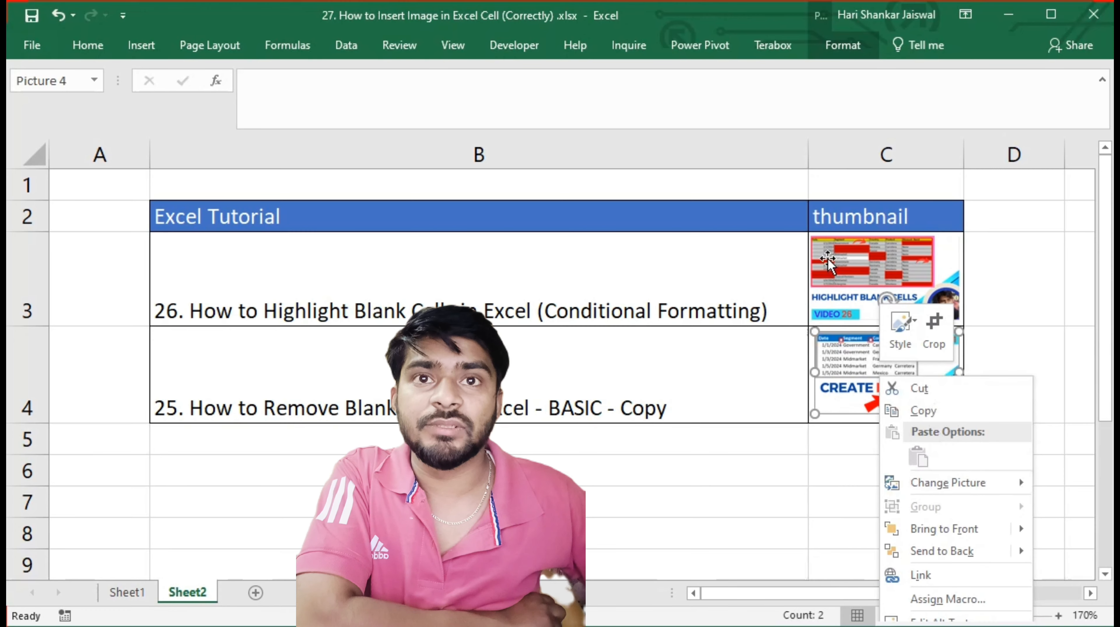
right_click(842, 254)
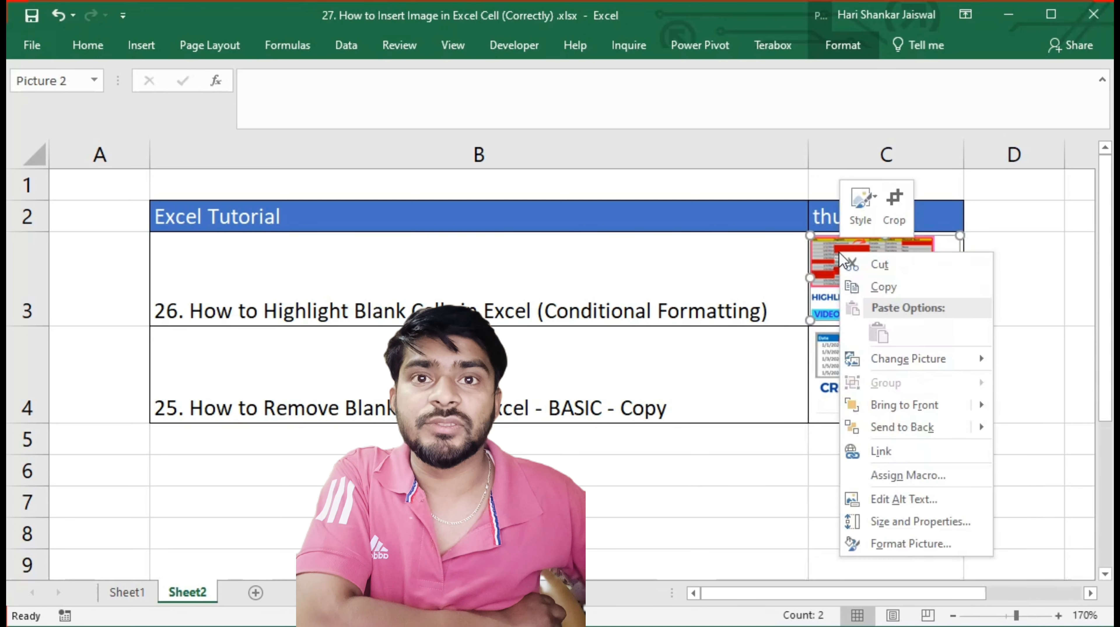
left_click(909, 544)
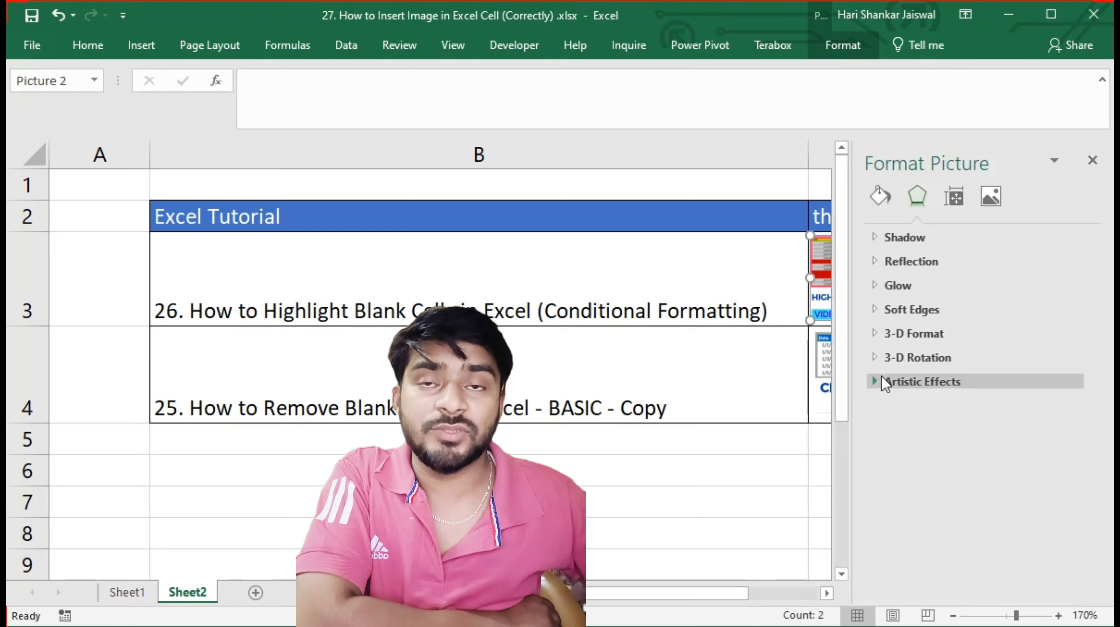
left_click(957, 202)
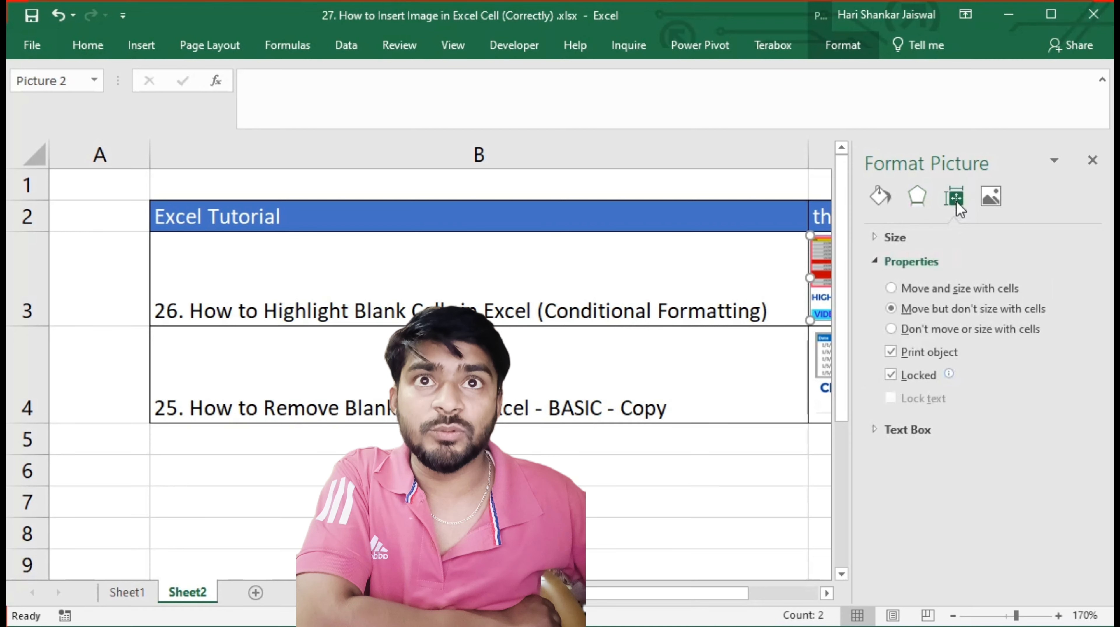
left_click(876, 266)
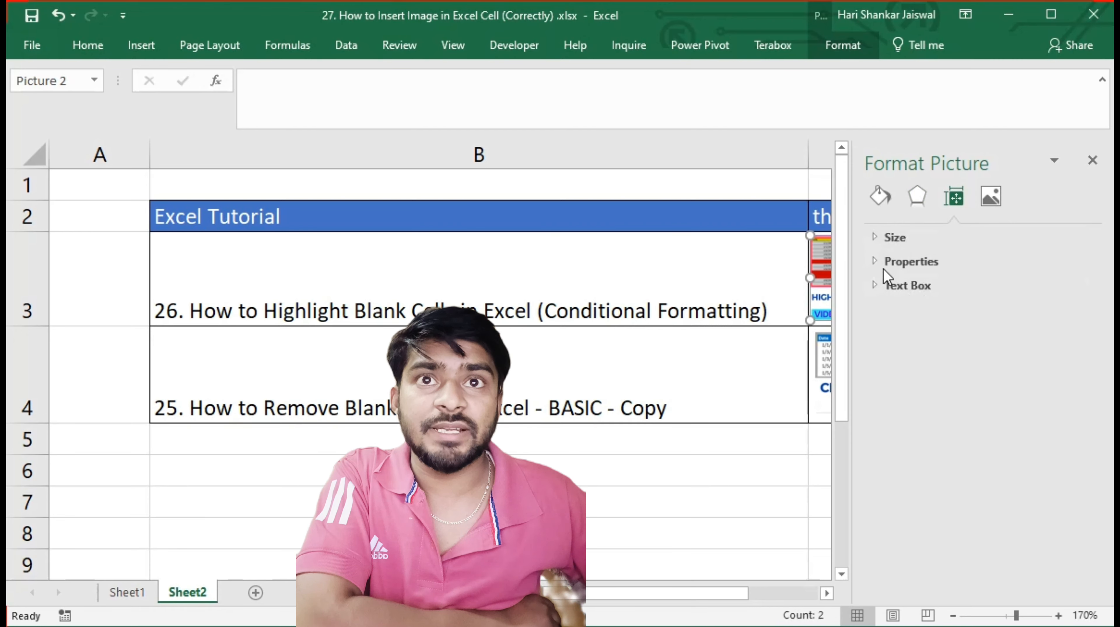
left_click(878, 261)
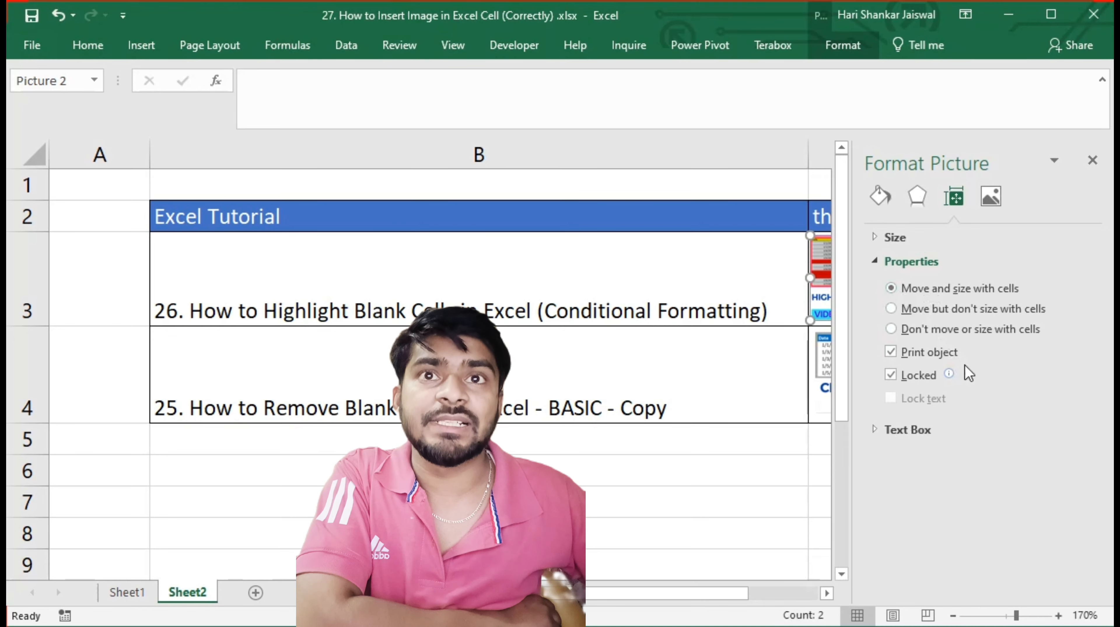
left_click(763, 492)
left_click(1093, 161)
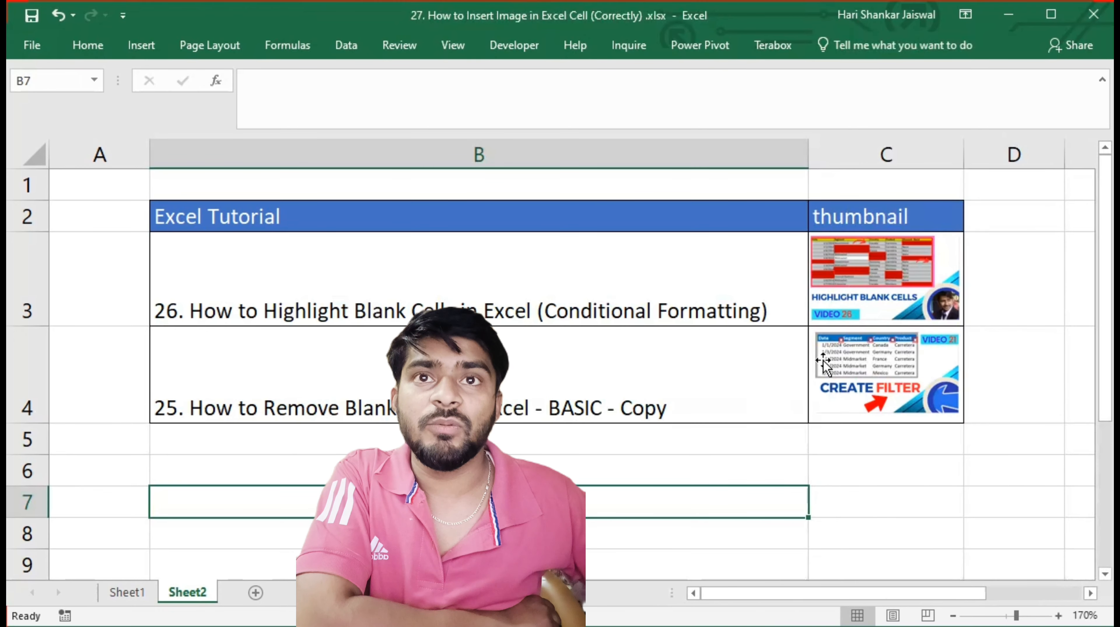
Hide row 4 to test how the picture in C4 behaves, and unhide the row between rows 3 and 5
left_click(834, 367)
left_click(26, 374)
right_click(26, 372)
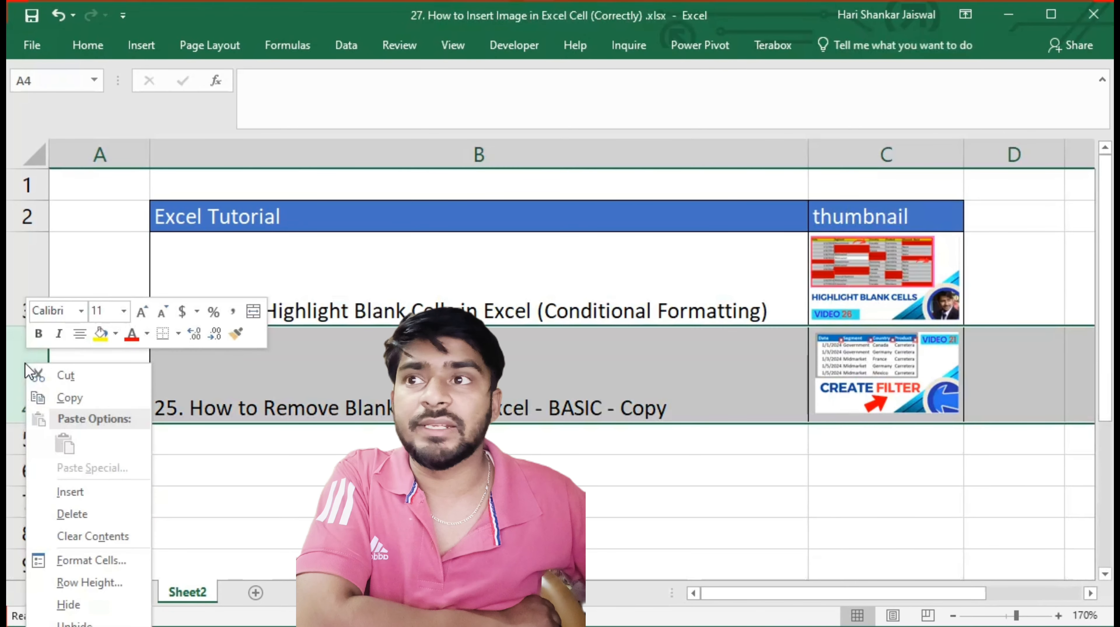
left_click(74, 605)
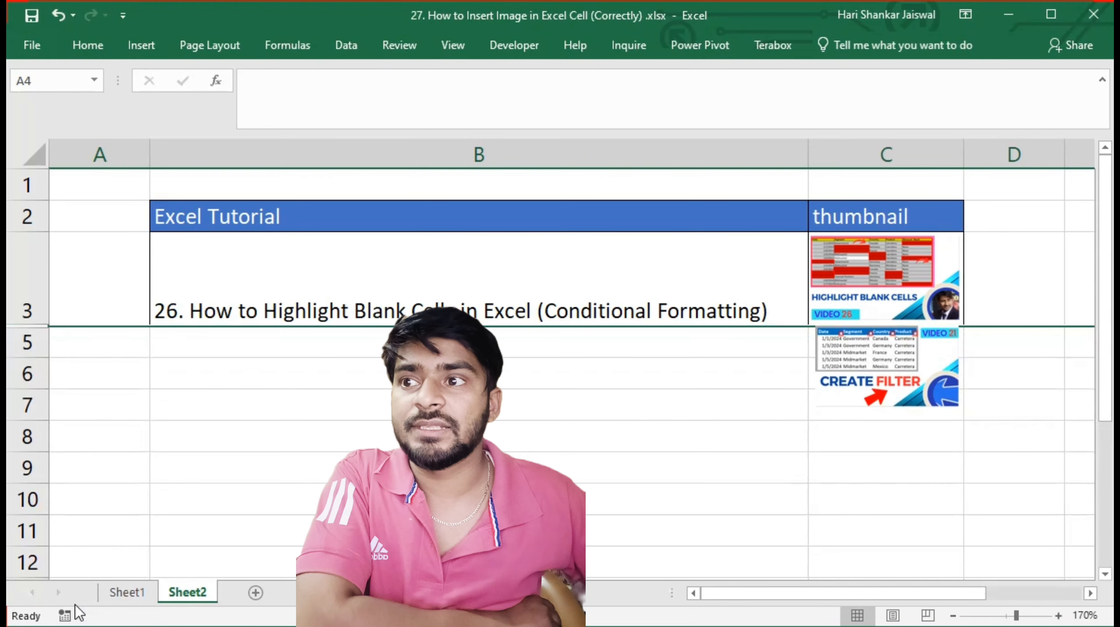
left_click_drag(27, 313, 22, 345)
right_click(22, 347)
left_click(66, 606)
Hide row 3 to test how the picture in C3 behaves, and unhide the row between rows 2 and 4
left_click(11, 287)
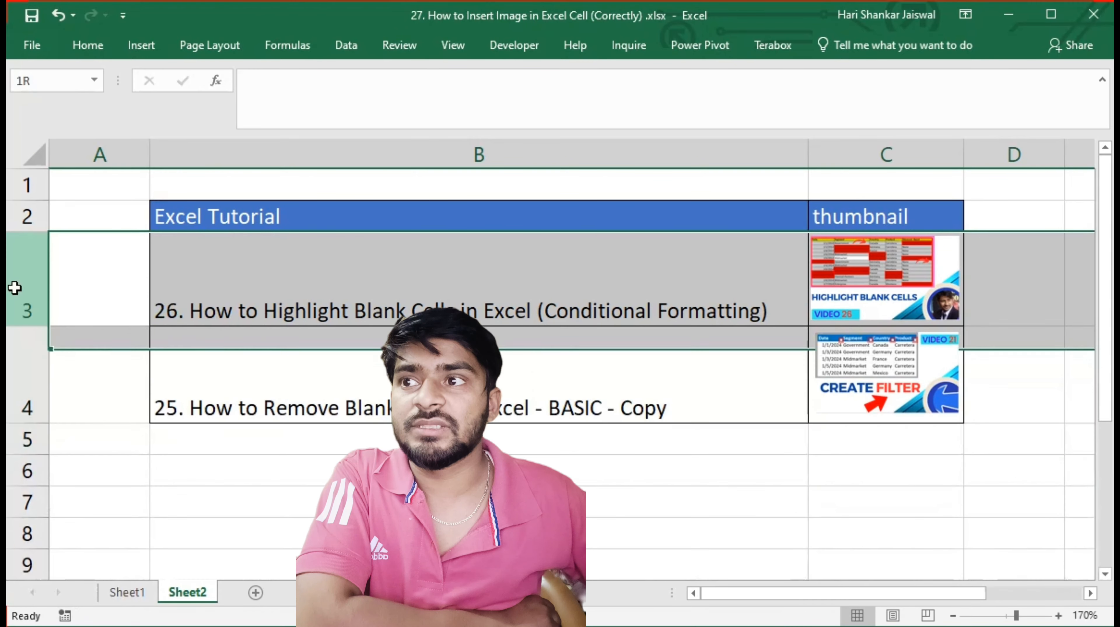
right_click(11, 287)
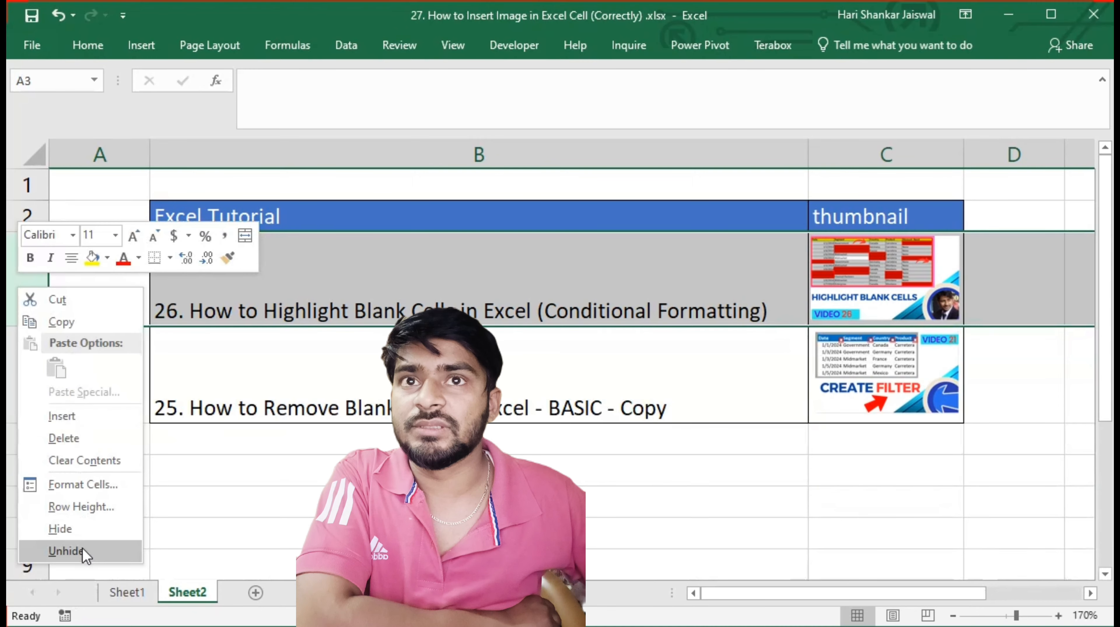
left_click(74, 530)
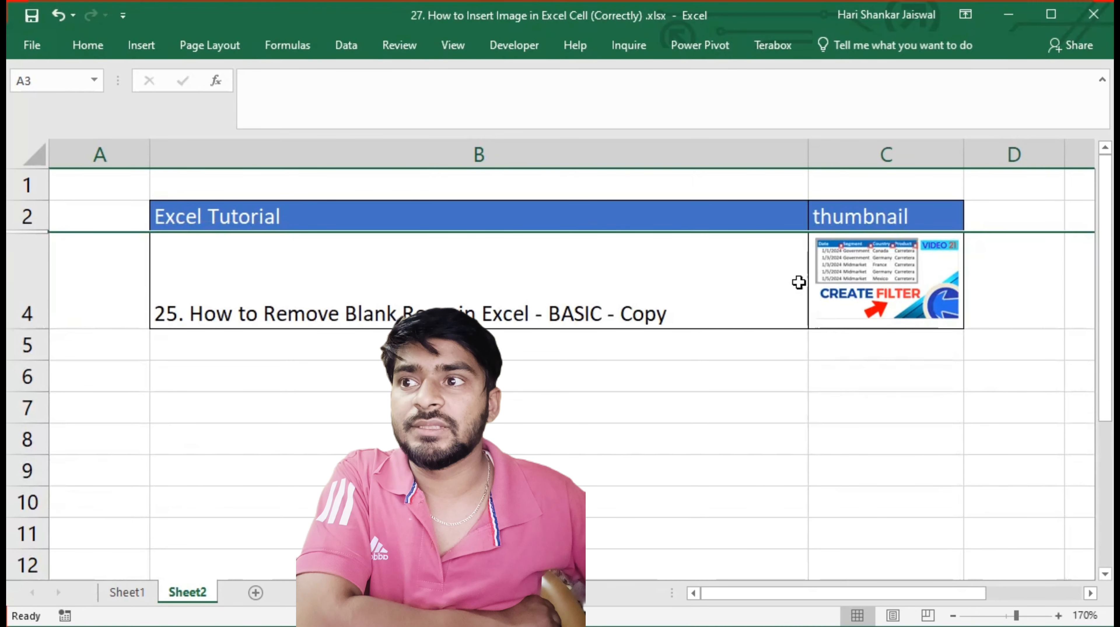
left_click(835, 303)
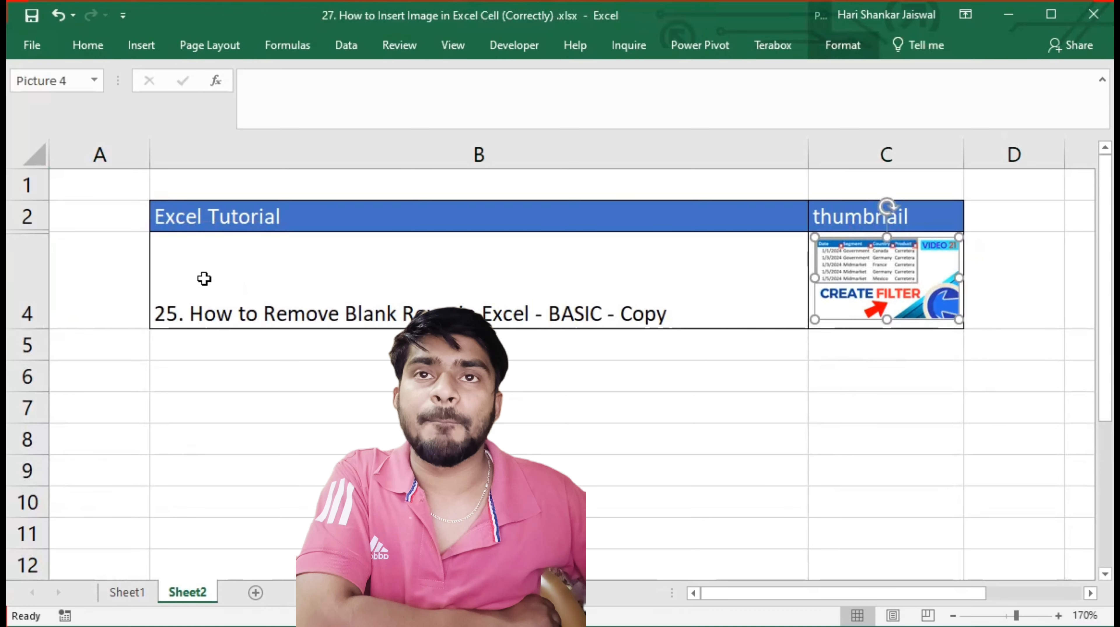
left_click_drag(25, 212, 27, 246)
right_click(29, 243)
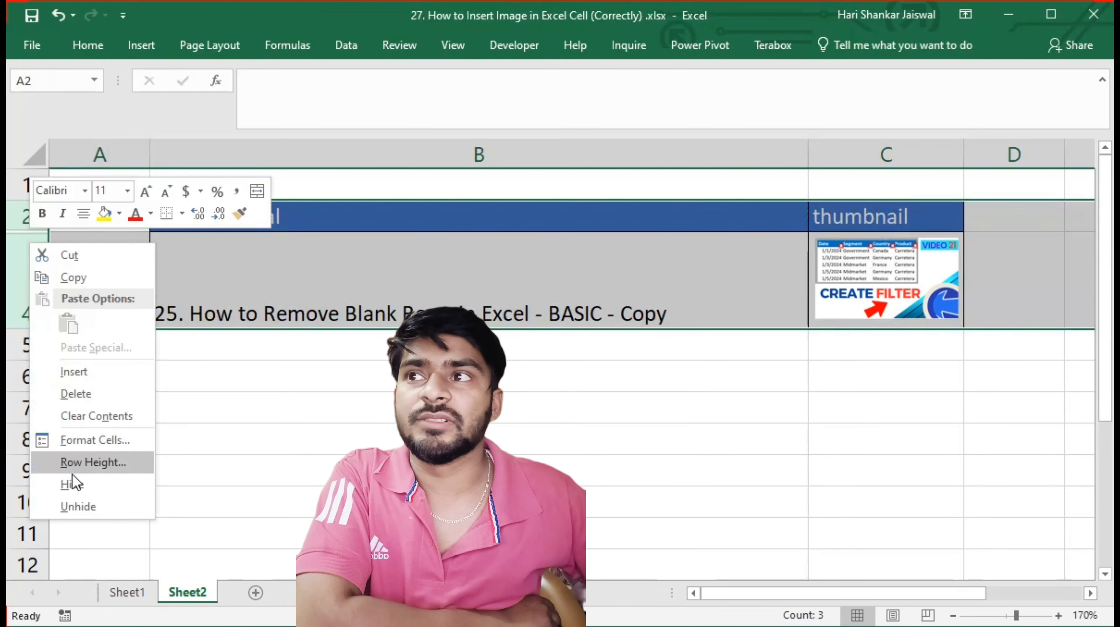
left_click(78, 506)
Set the picture in cell C4 to "Move and size with cells" in its format properties and close the formatting pane
left_click(872, 338)
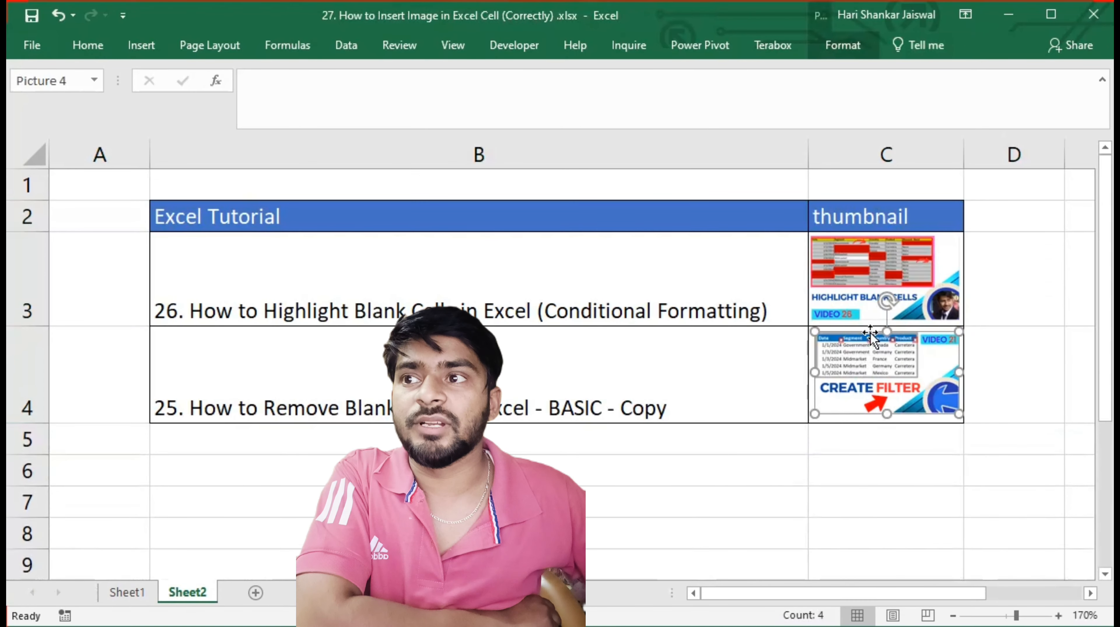
right_click(855, 361)
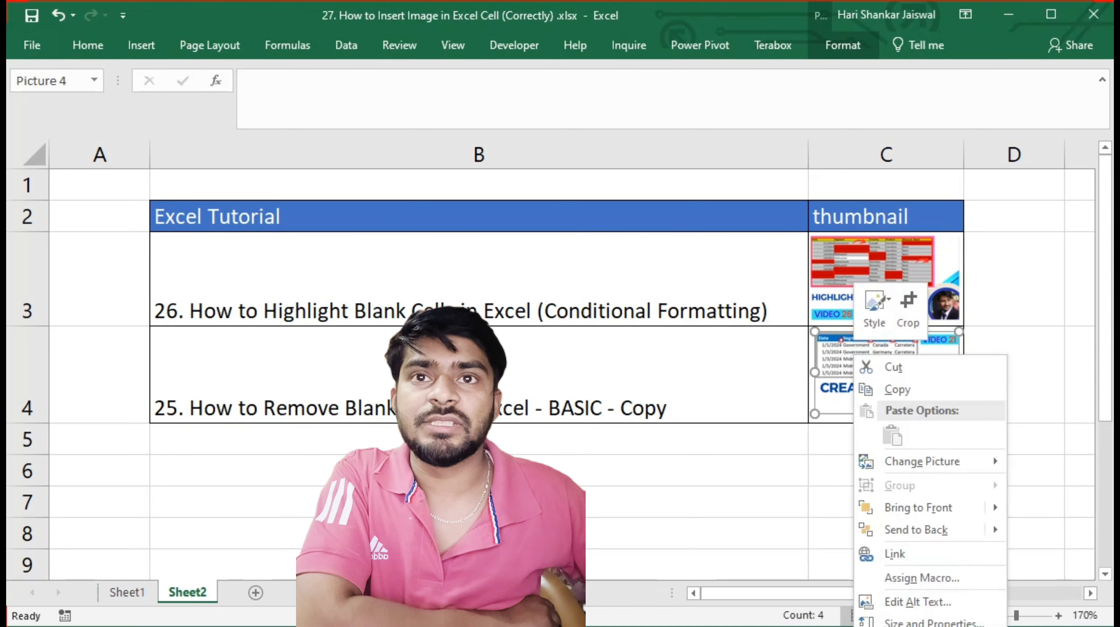
left_click(934, 620)
left_click(954, 196)
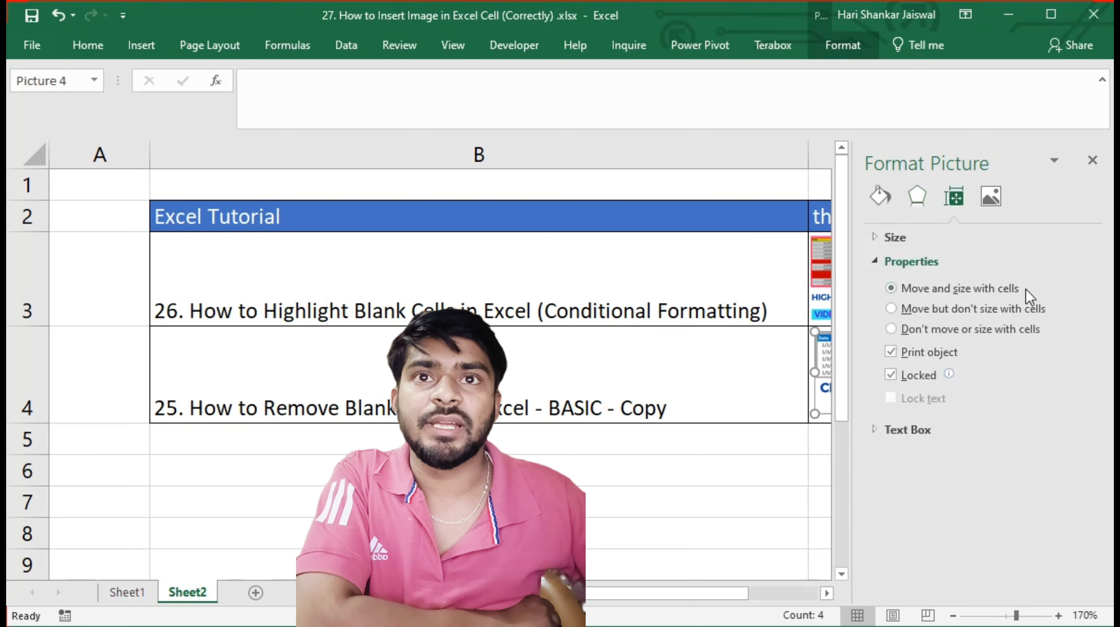
left_click(784, 469)
left_click(754, 510)
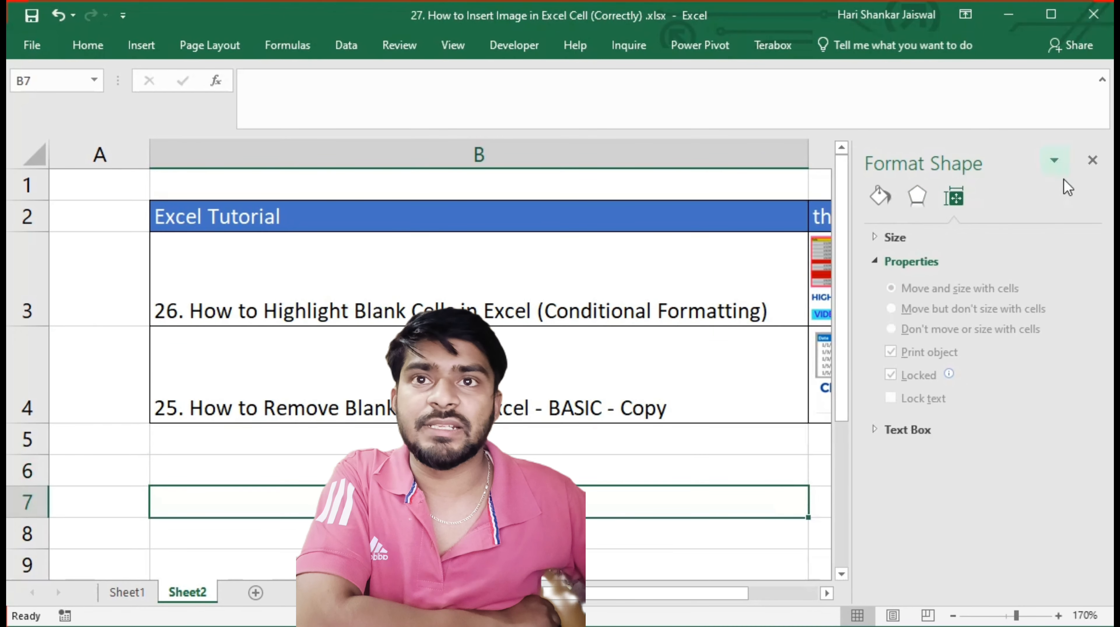
left_click(1091, 166)
Hide row 4 and row 3 one after the other to test whether both pictures hide with their rows
left_click(26, 363)
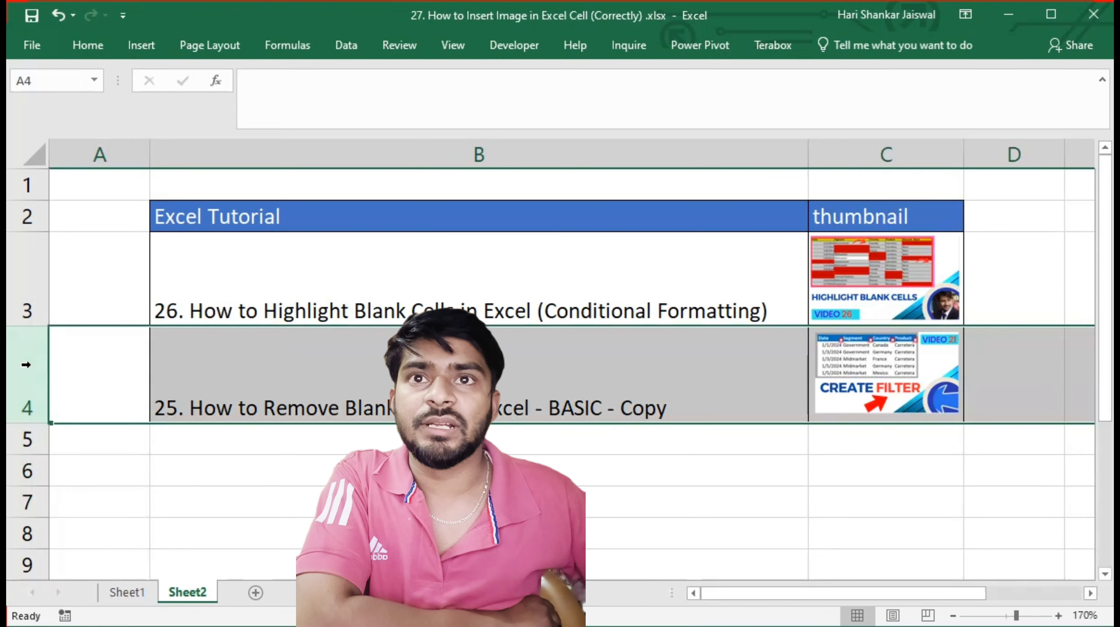
right_click(25, 381)
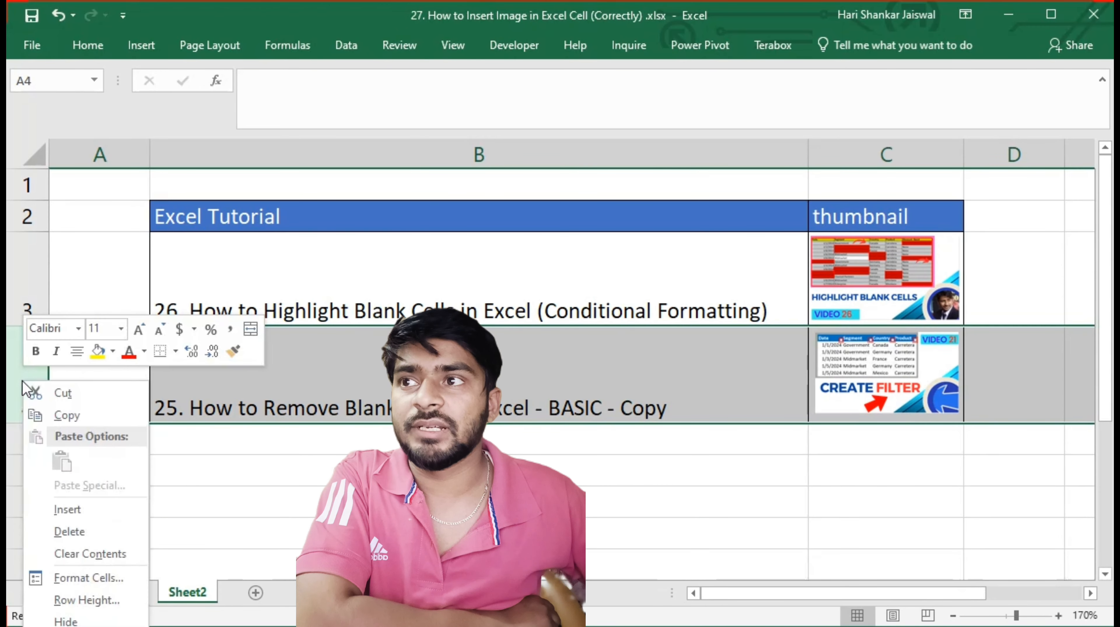
left_click(74, 621)
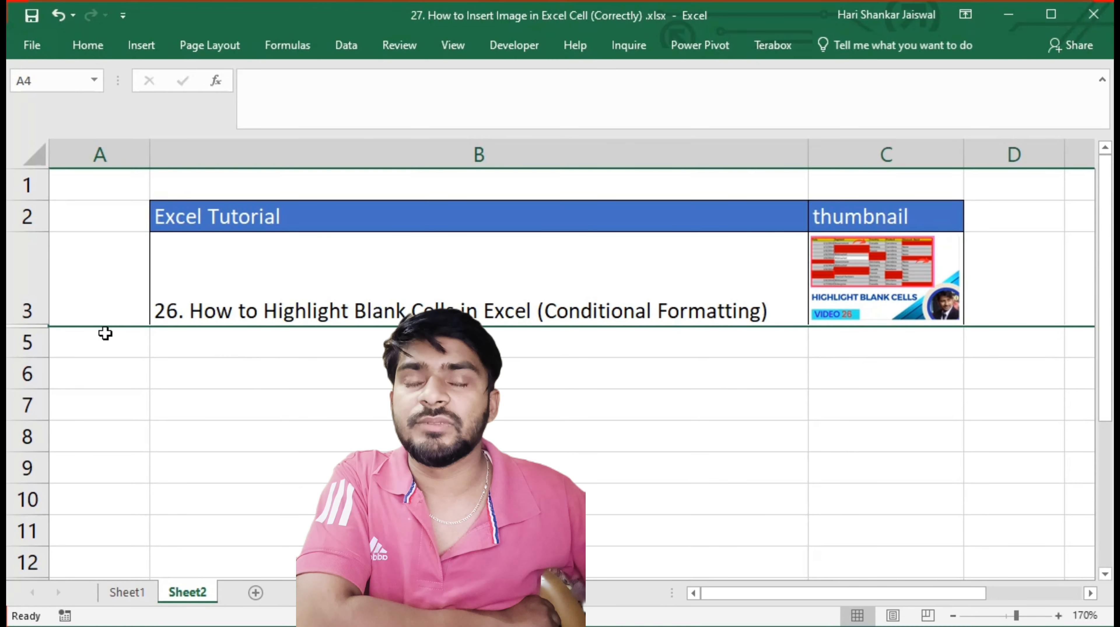
left_click(26, 278)
right_click(26, 278)
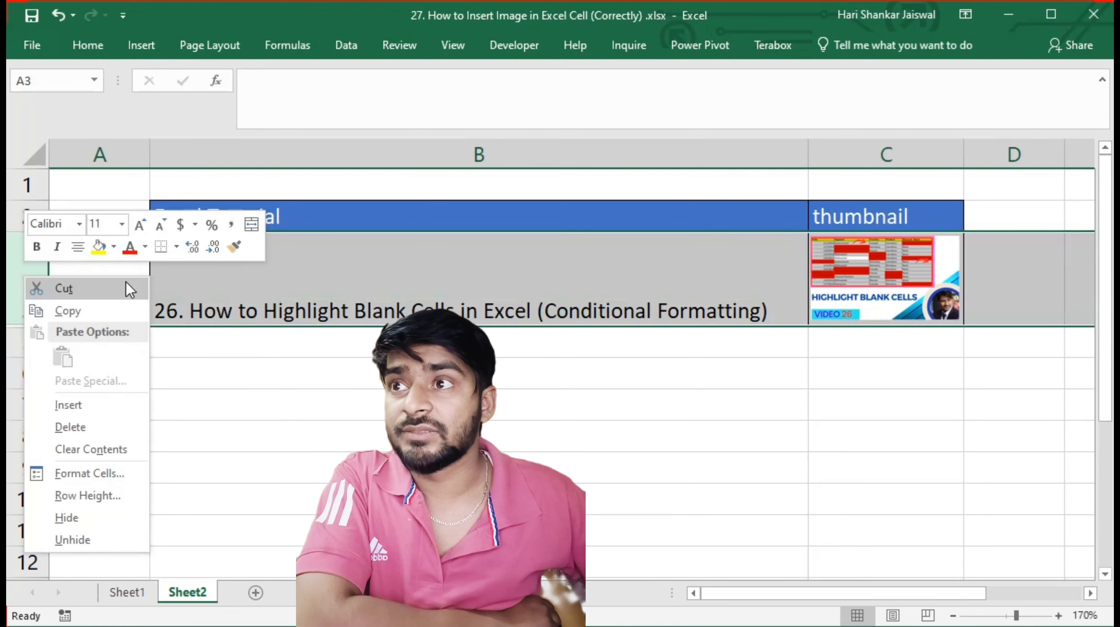
left_click(98, 523)
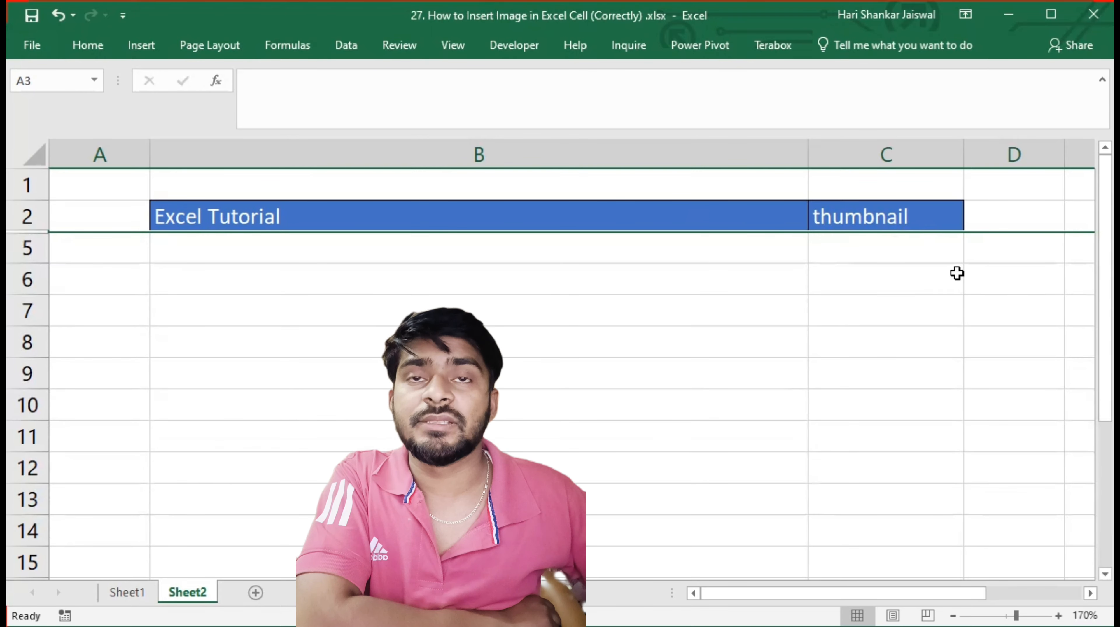
Unhide rows 3 and 4 between rows 2 and 5
left_click_drag(22, 217, 35, 252)
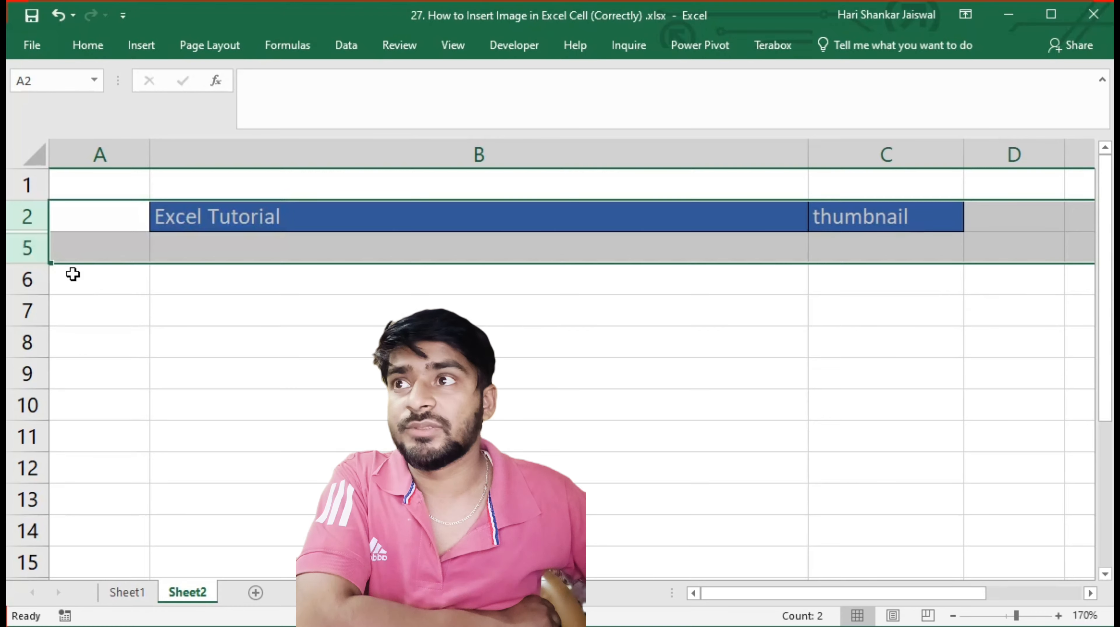
right_click(30, 255)
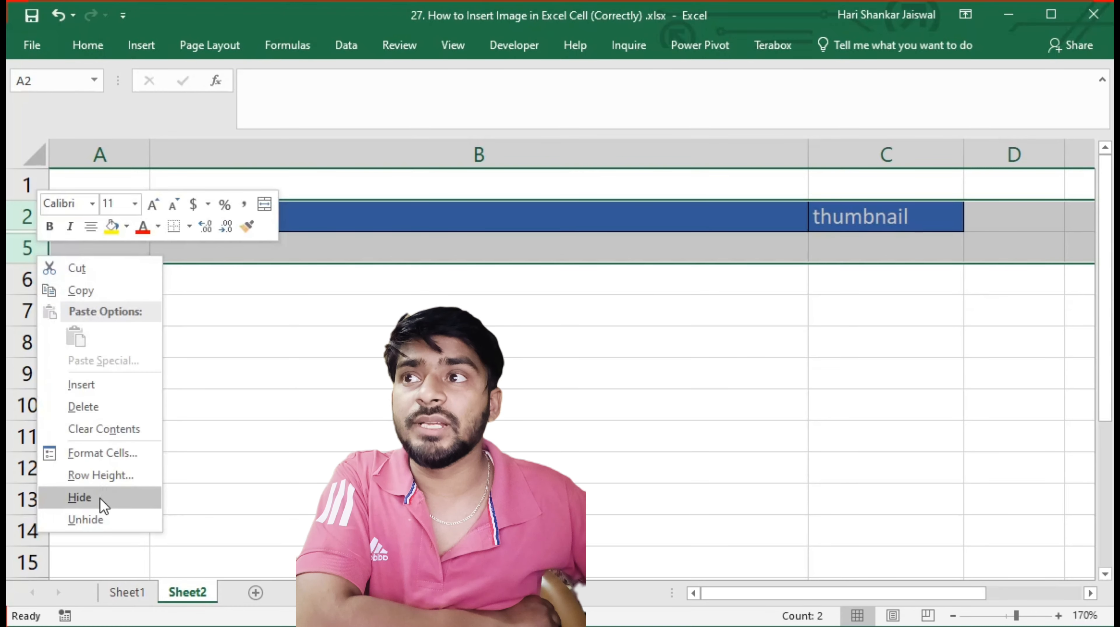
left_click(85, 520)
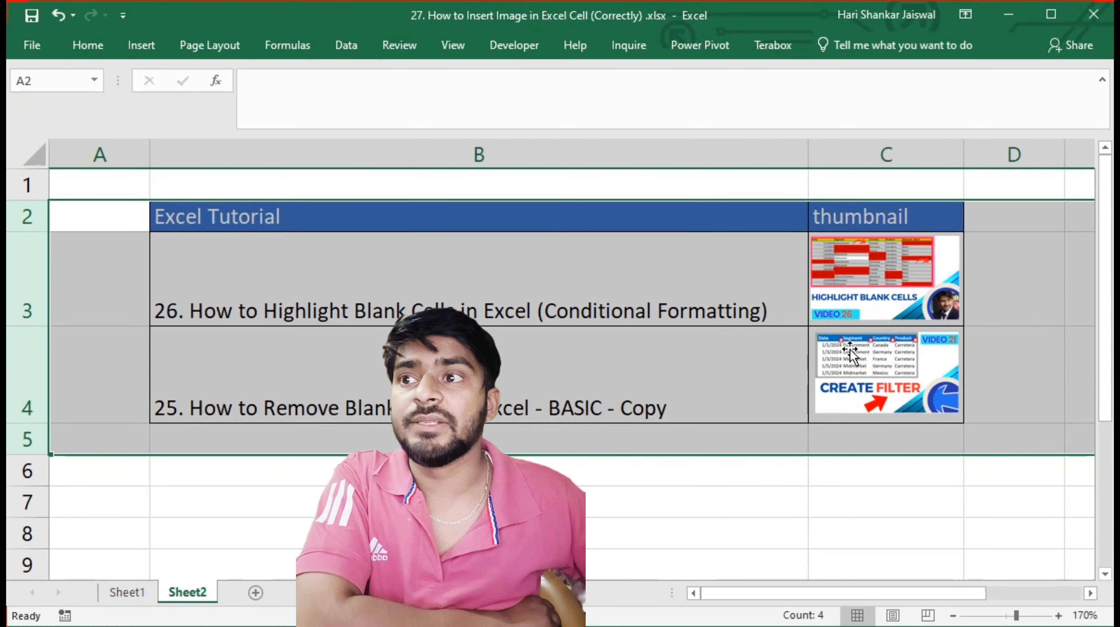